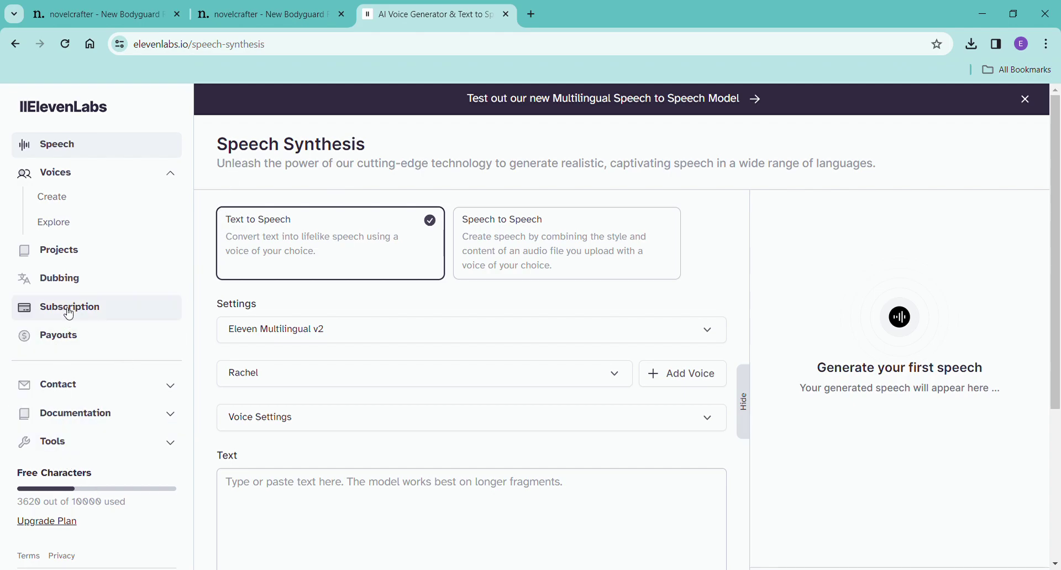
Browse the voice lab and Voice Library, ending on Projects, which requires a Creator plan.
click(69, 205)
click(68, 227)
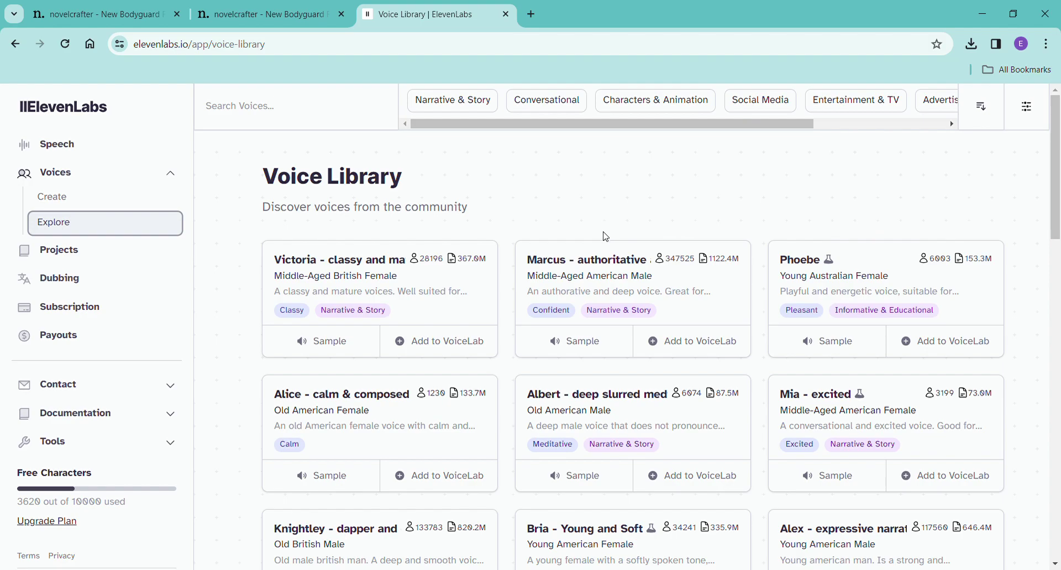
click(71, 255)
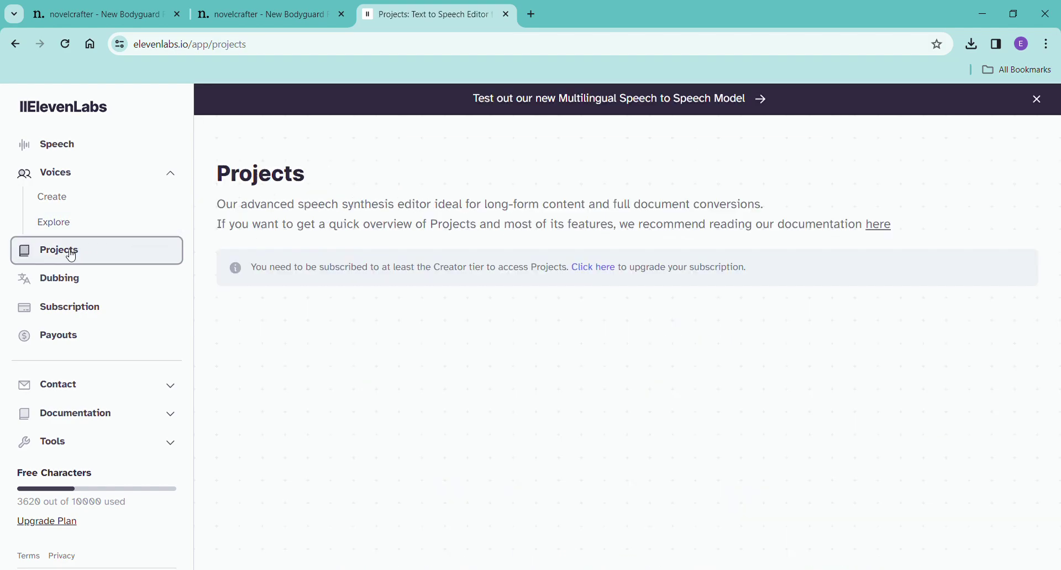
Pass through Dubbing to Subscription and review the Free, Starter and Creator plan details.
click(66, 285)
click(69, 308)
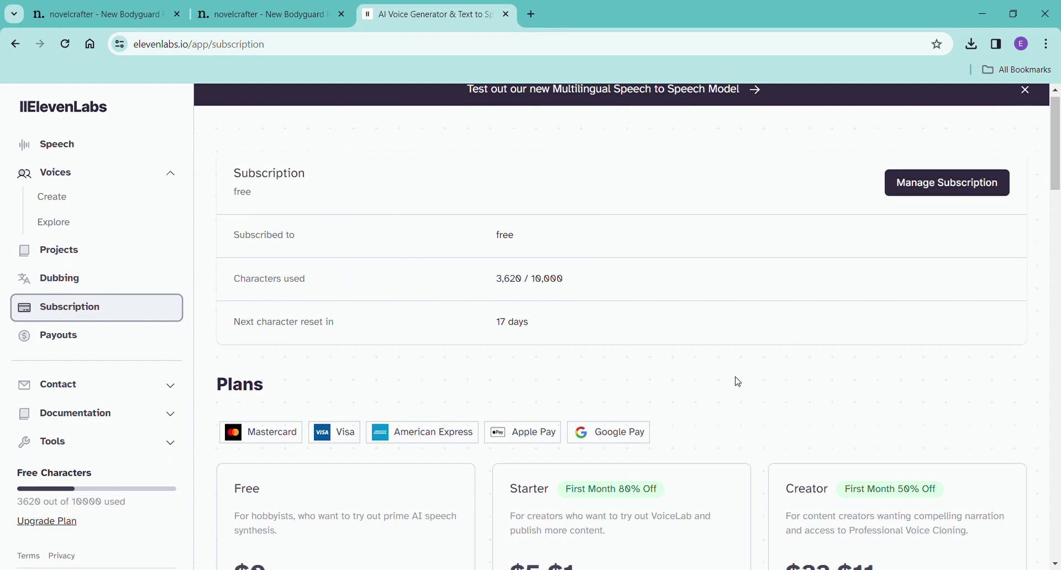
scroll(734, 379, down, 3)
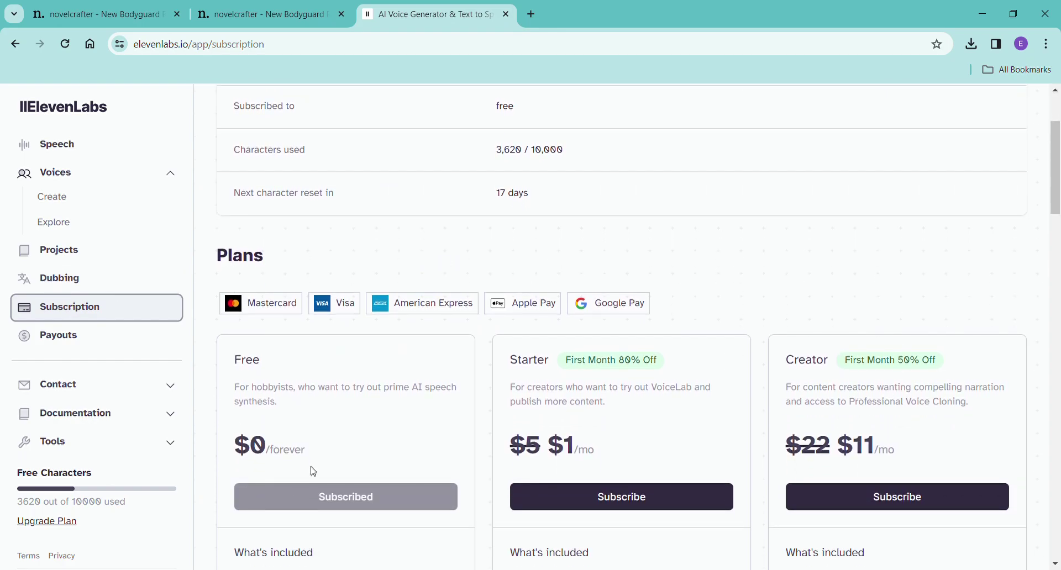
scroll(357, 400, down, 3)
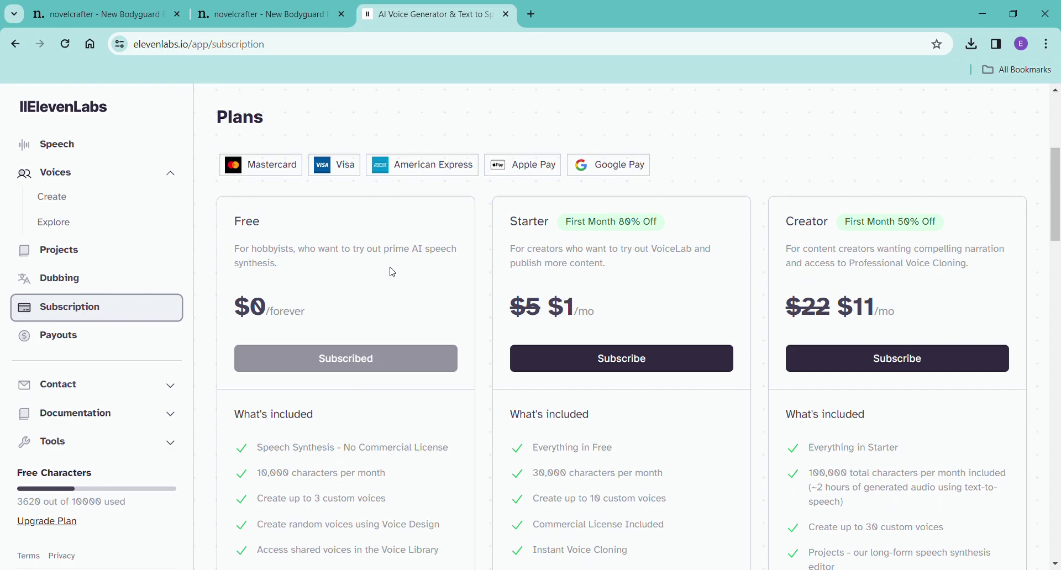
scroll(406, 265, down, 1)
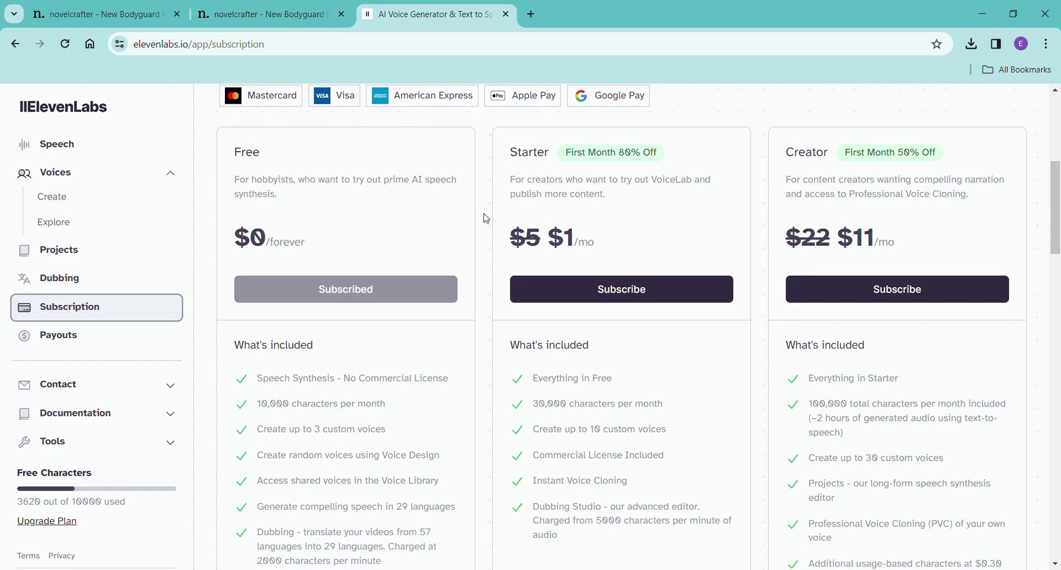
scroll(490, 313, down, 1)
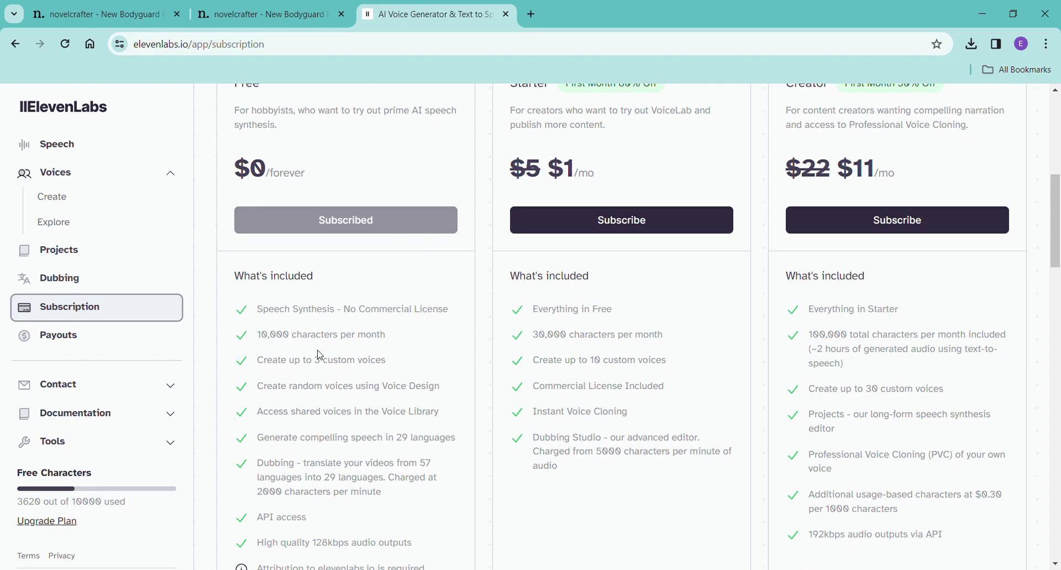
scroll(316, 376, down, 3)
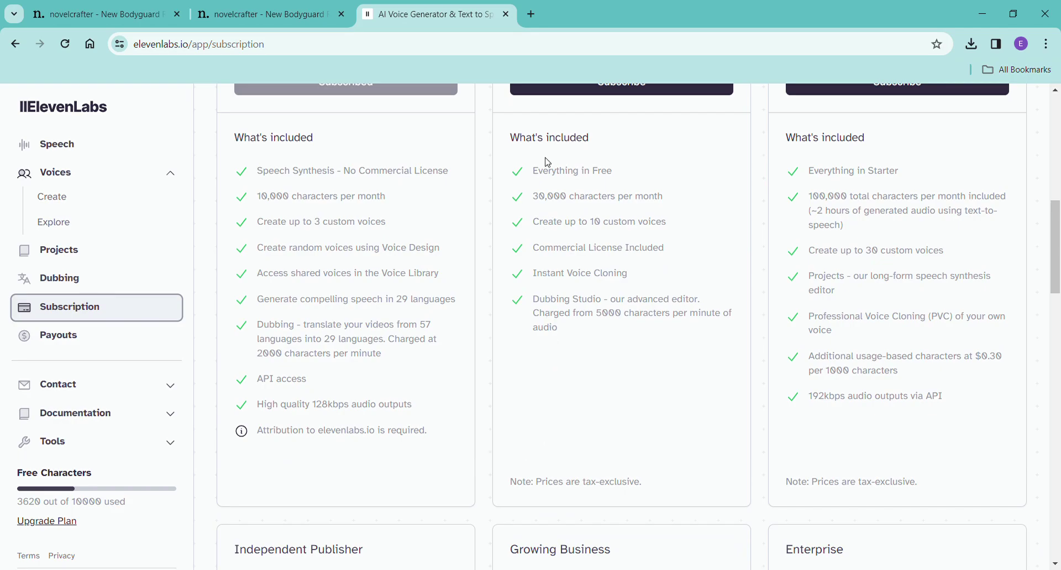
scroll(574, 270, up, 3)
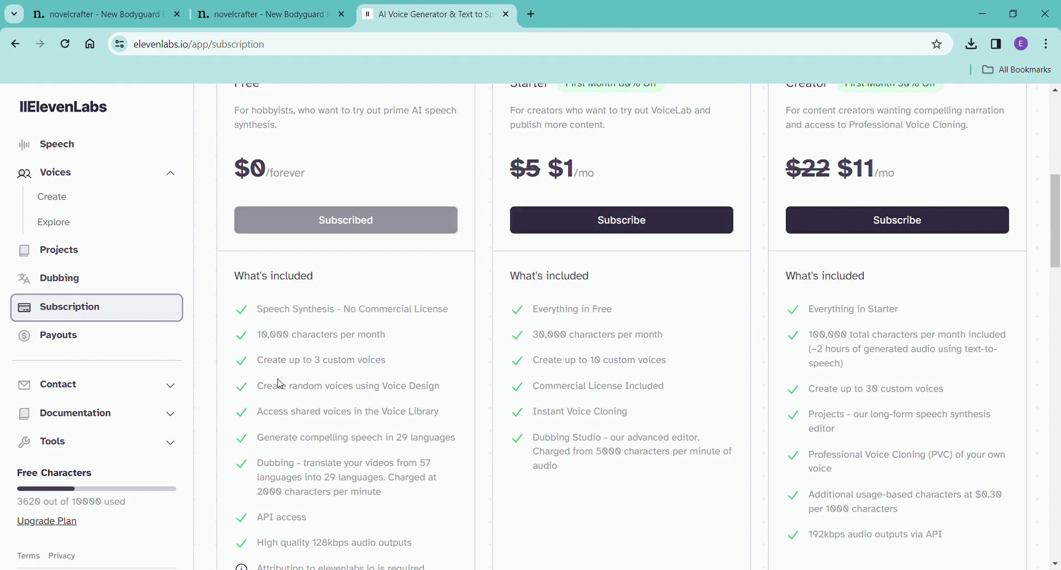
scroll(318, 301, up, 4)
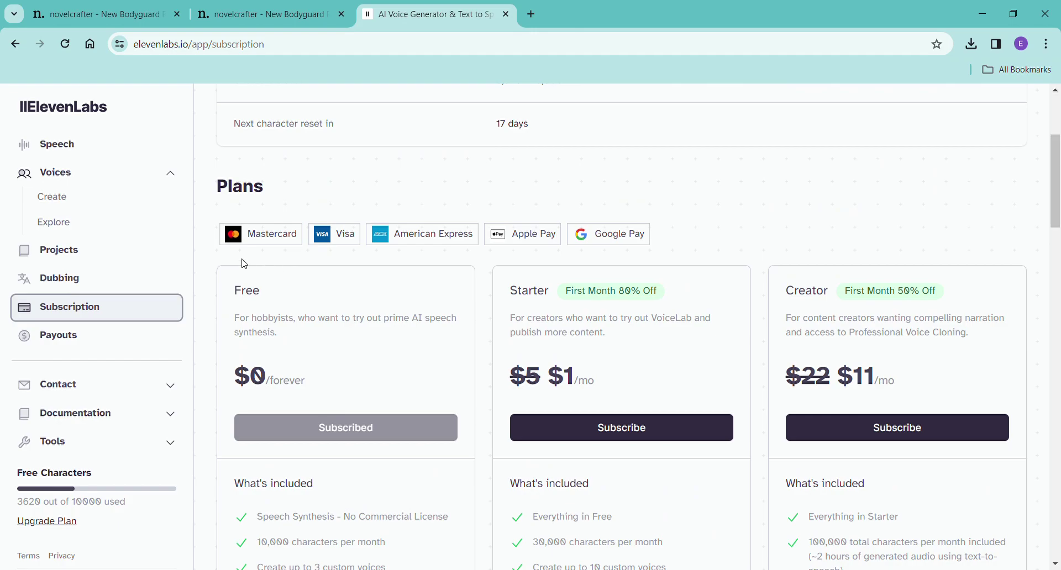
Return to Speech and scroll through the premade voice dropdown, leaving Rachel selected.
click(111, 149)
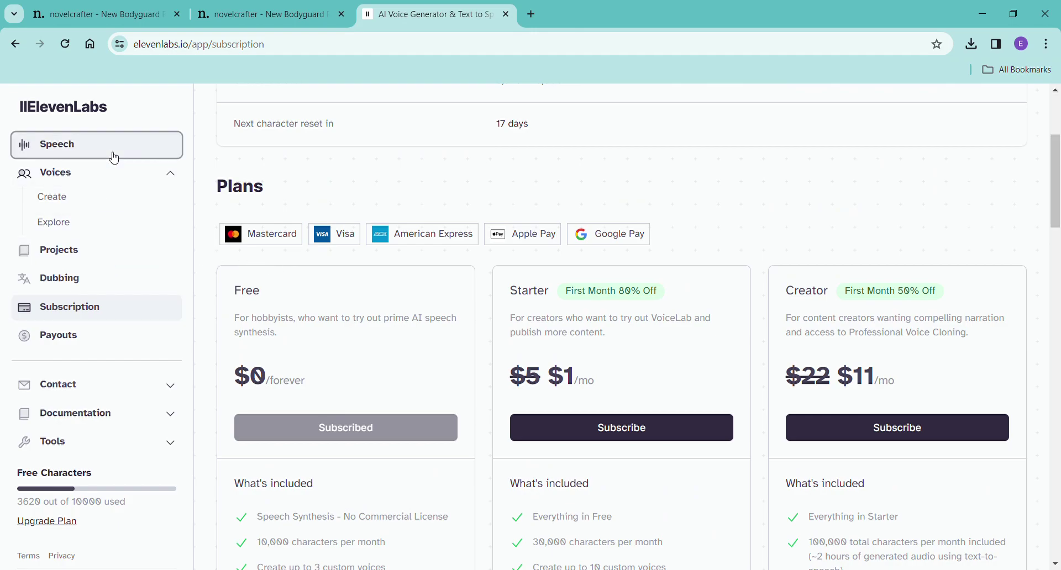
scroll(816, 385, down, 1)
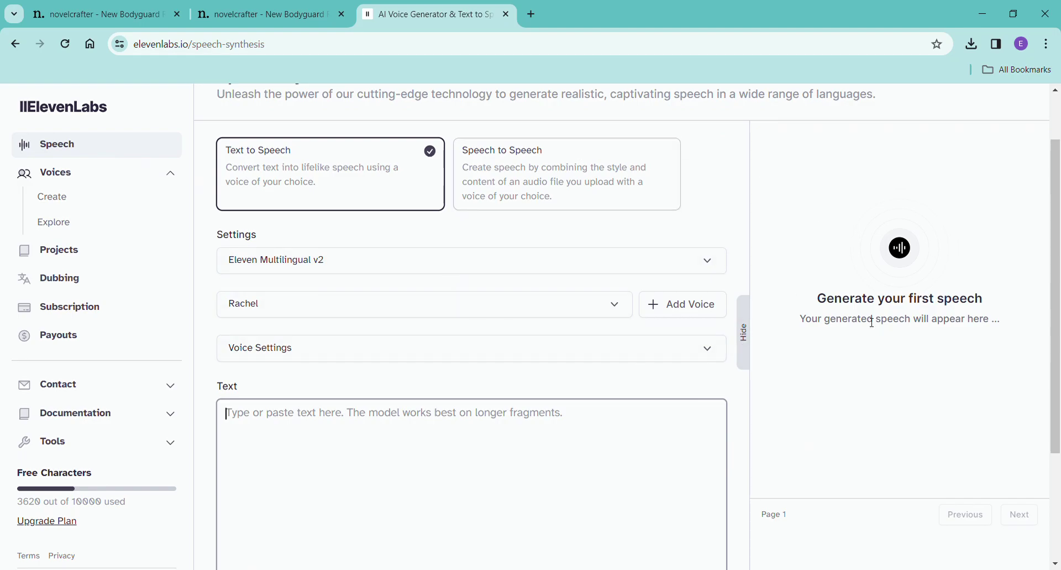
click(618, 307)
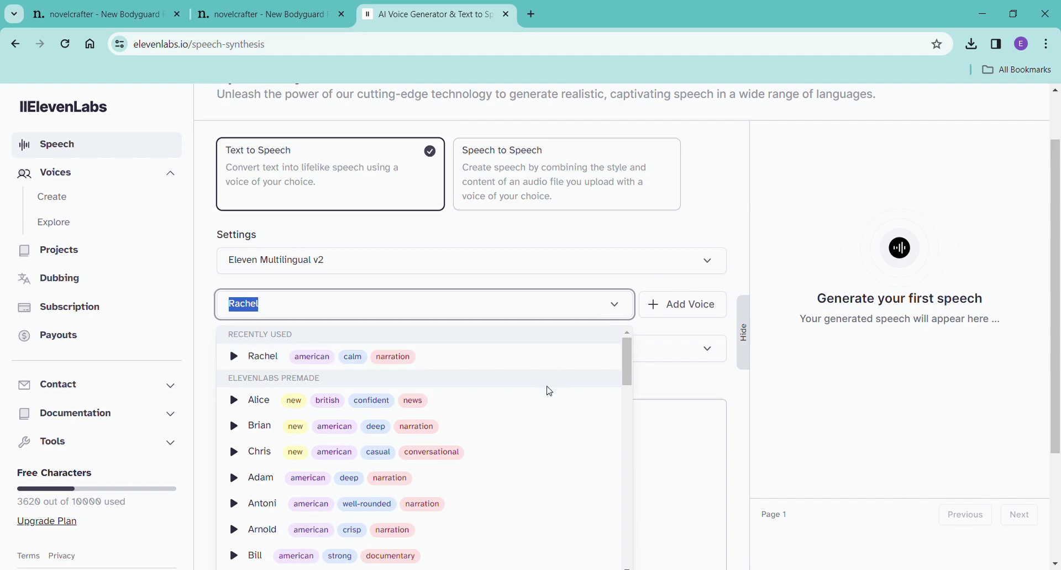
scroll(580, 436, down, 3)
scroll(817, 433, down, 2)
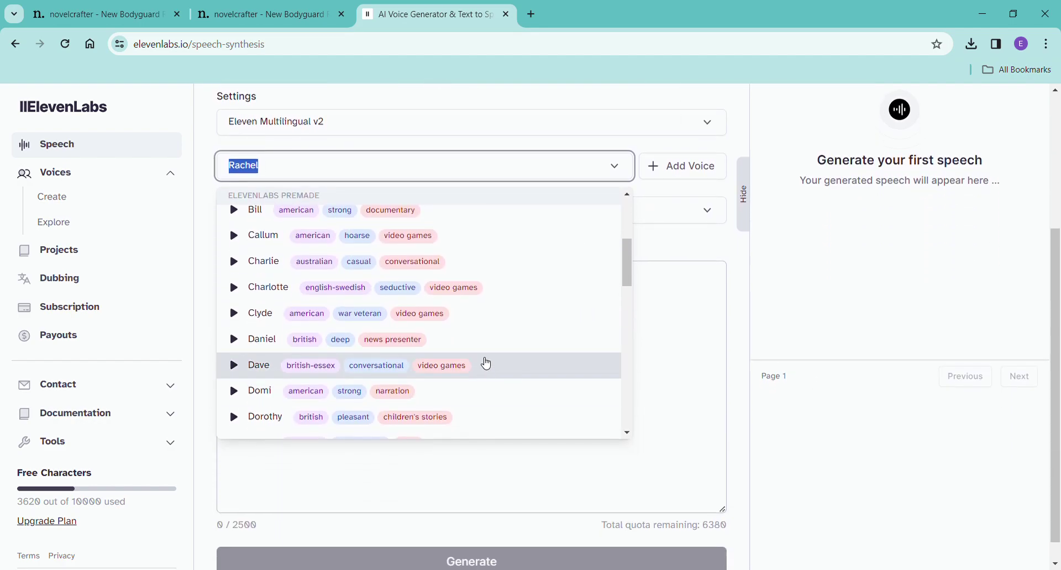
scroll(487, 365, down, 2)
scroll(486, 359, down, 3)
scroll(487, 357, down, 2)
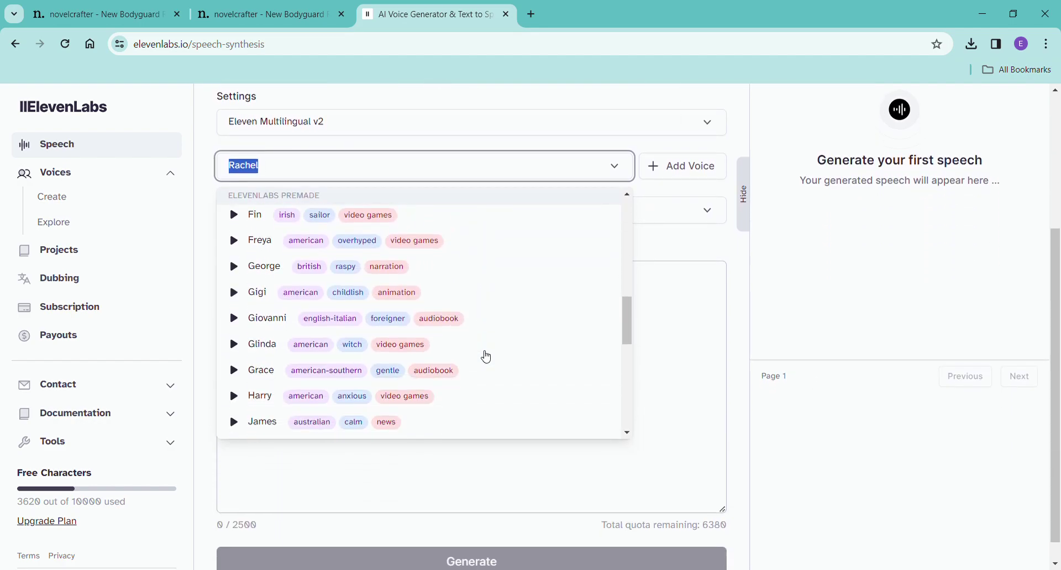
scroll(487, 357, down, 3)
scroll(487, 358, down, 2)
scroll(487, 358, down, 3)
scroll(487, 357, down, 1)
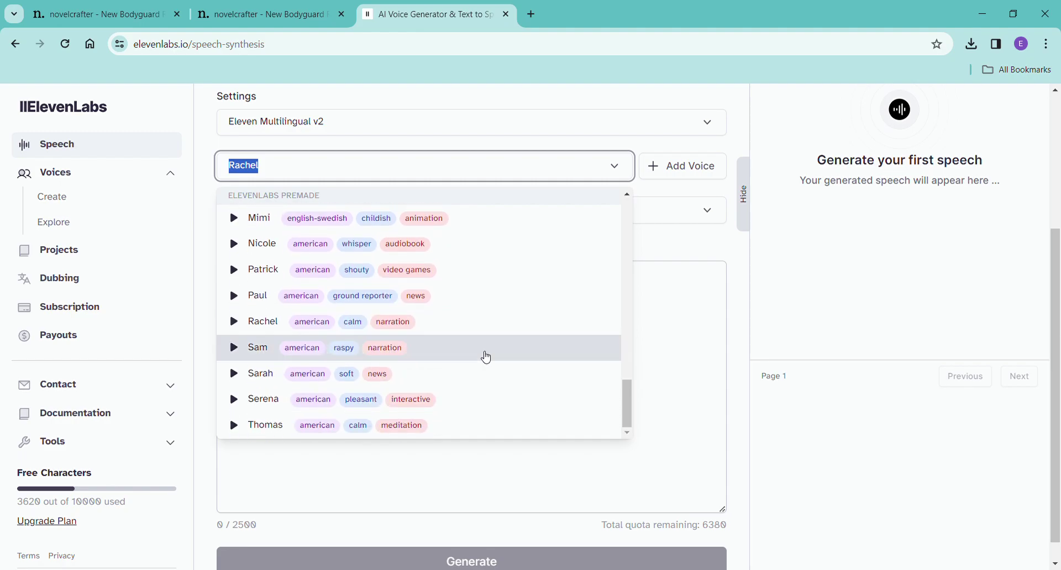
scroll(490, 358, up, 10)
scroll(499, 361, up, 8)
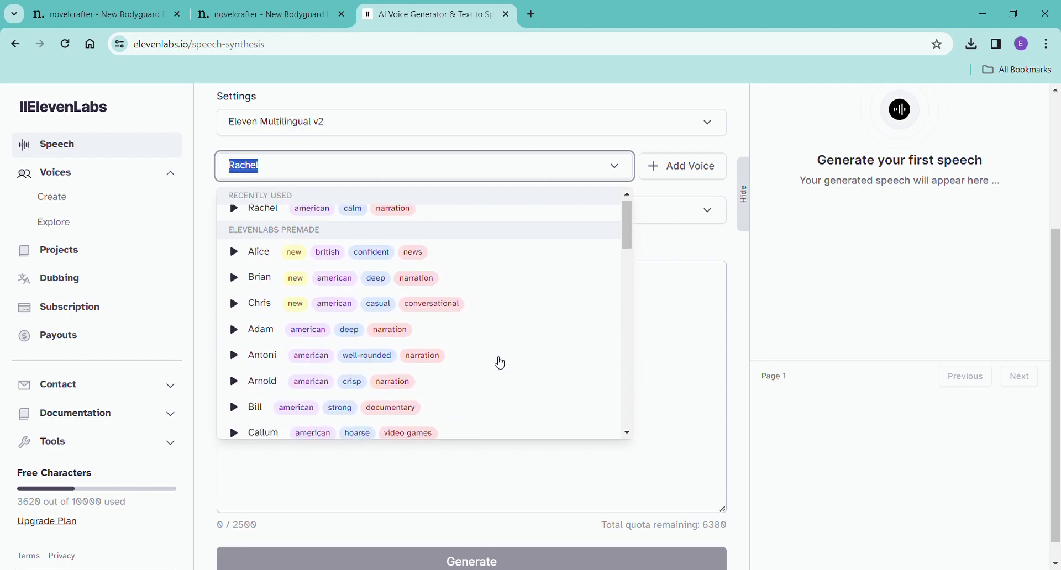
Glance at the Voice Library, return to Speech, and expand then collapse Voice Settings.
click(94, 227)
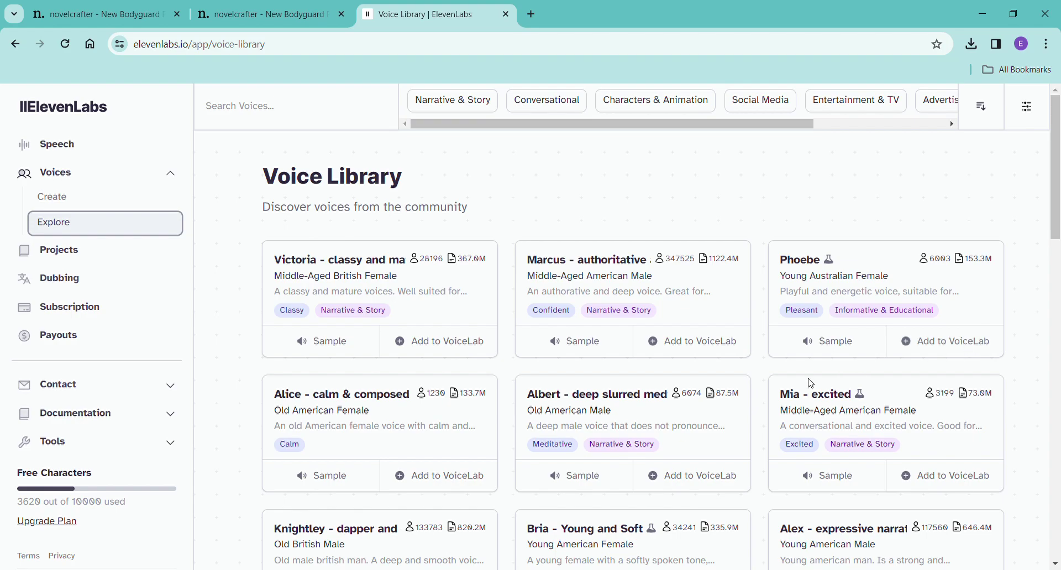
click(53, 146)
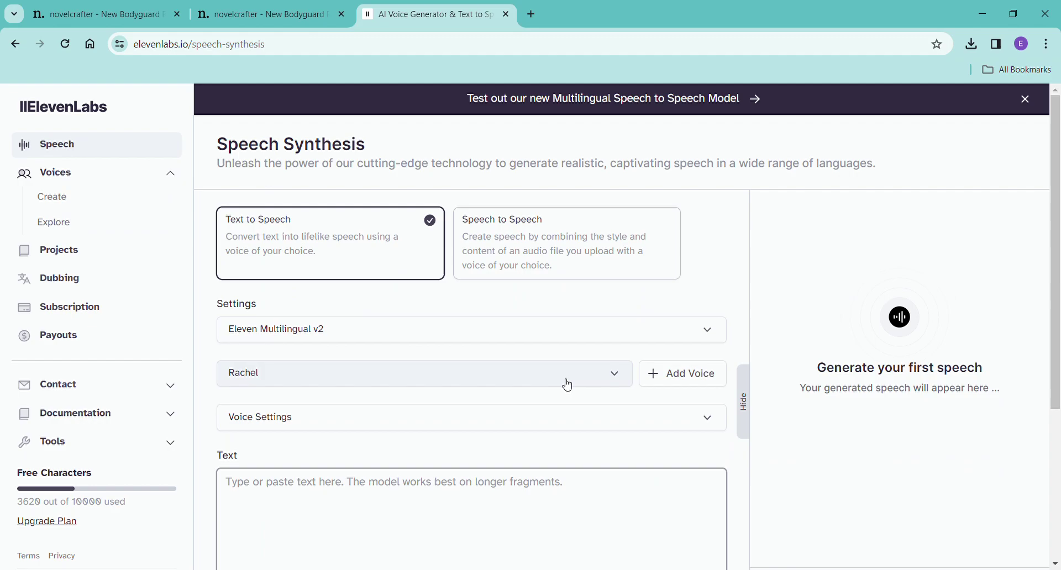
scroll(857, 343, down, 1)
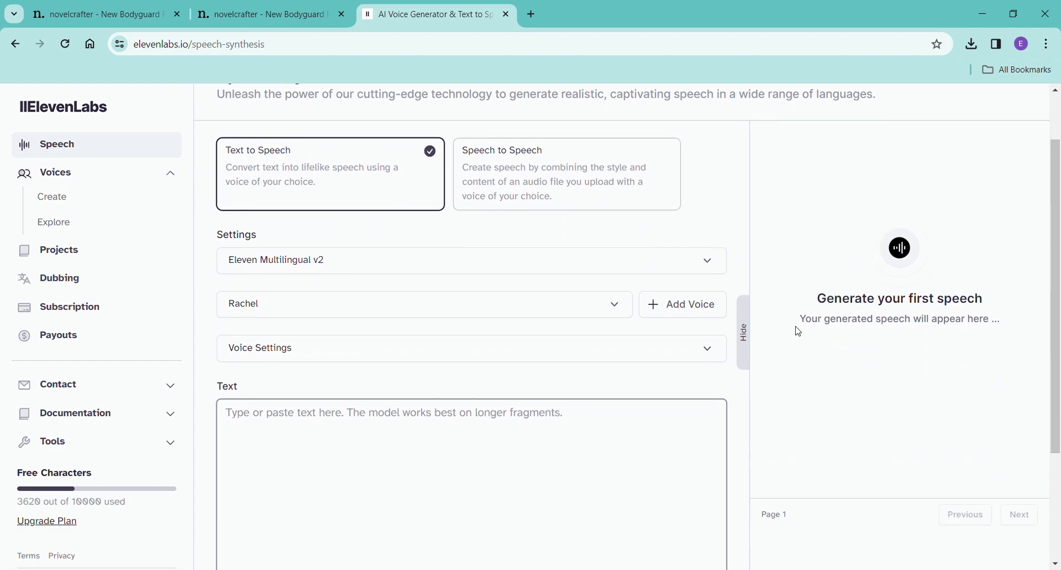
click(707, 347)
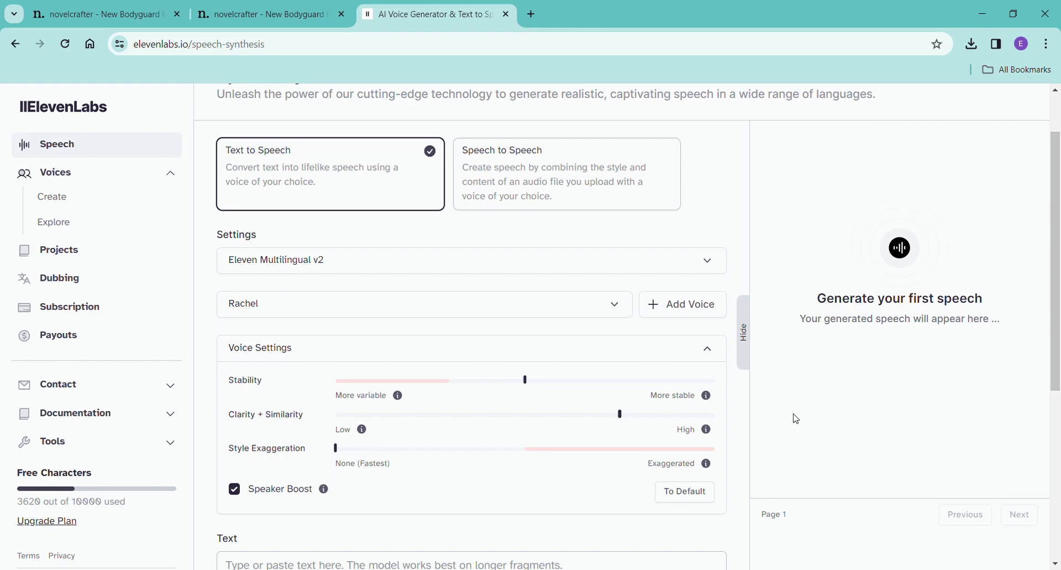
click(712, 354)
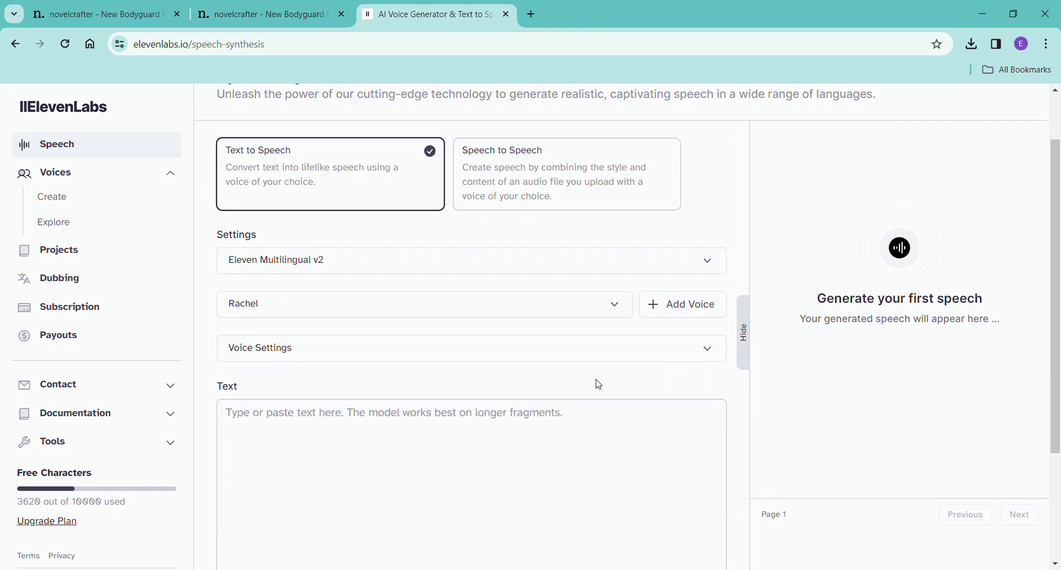
Copy the first two Chapter 1 paragraphs in Novelcrafter and return to ElevenLabs.
click(60, 10)
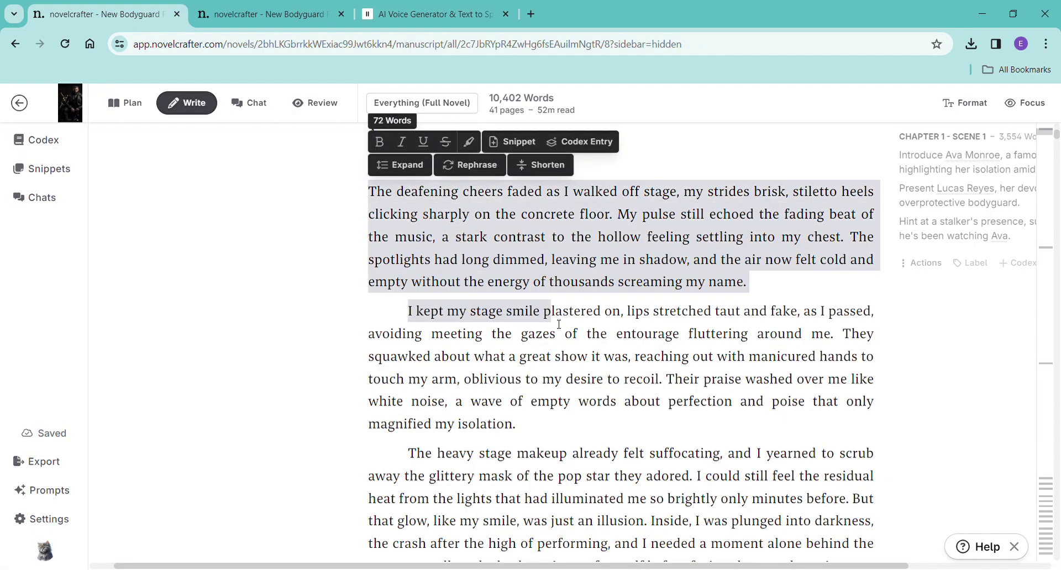
drag(370, 191, 600, 431)
key(ctrl+c)
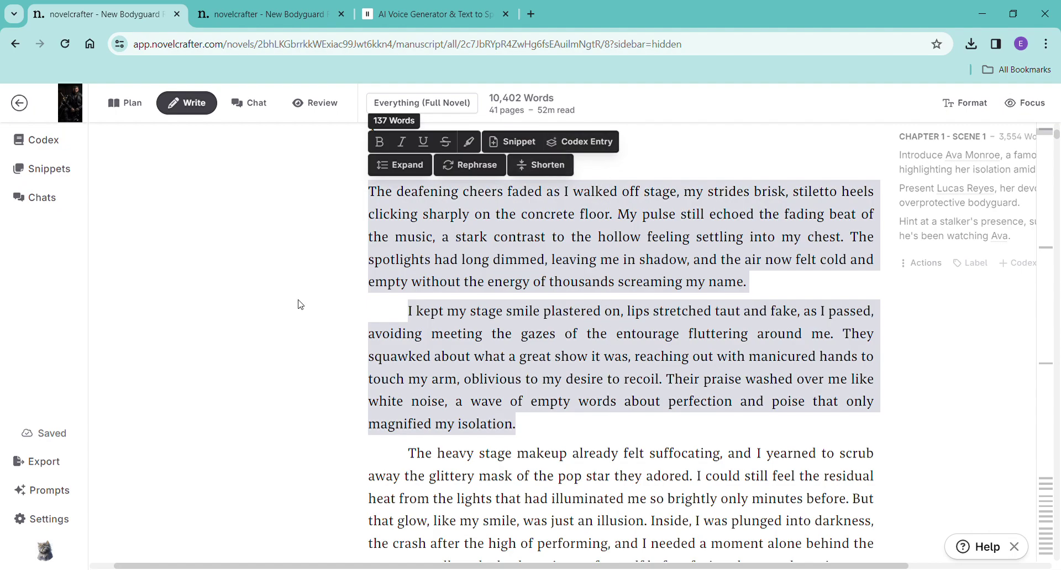
click(271, 308)
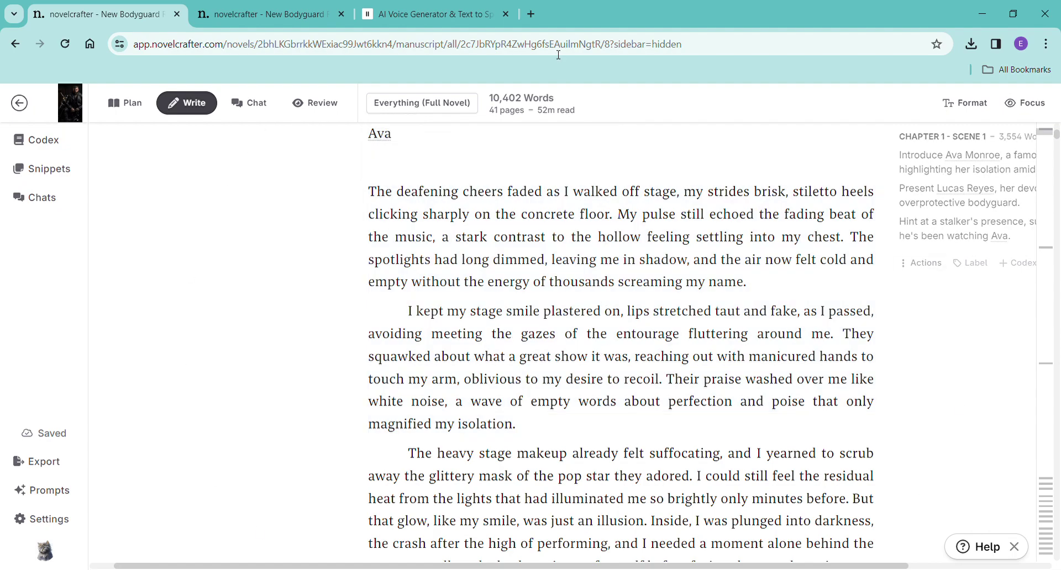
click(499, 21)
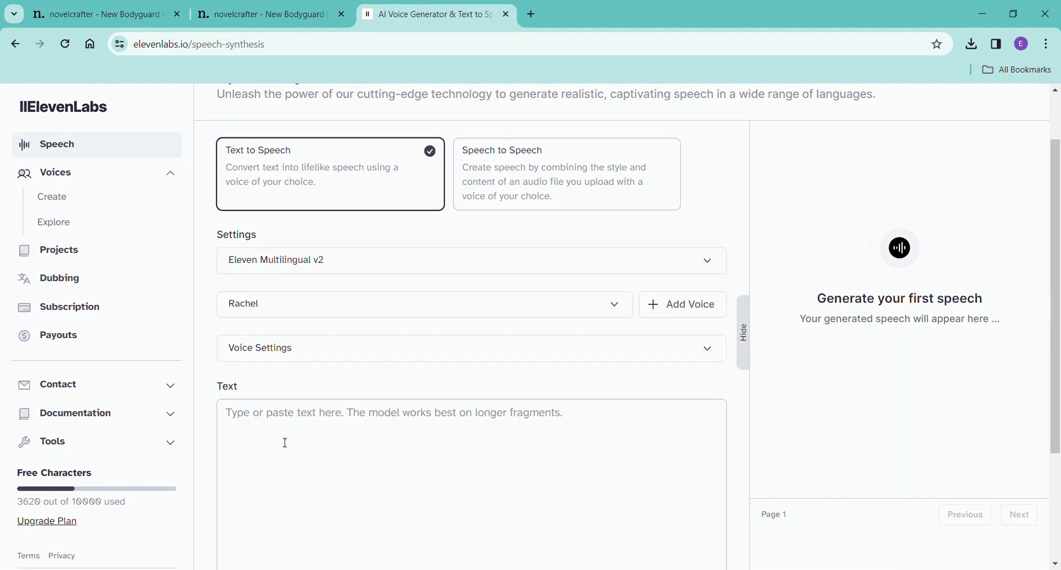
Paste the two Chapter 1 paragraphs (784 characters) into the Speech Synthesis text box.
click(283, 442)
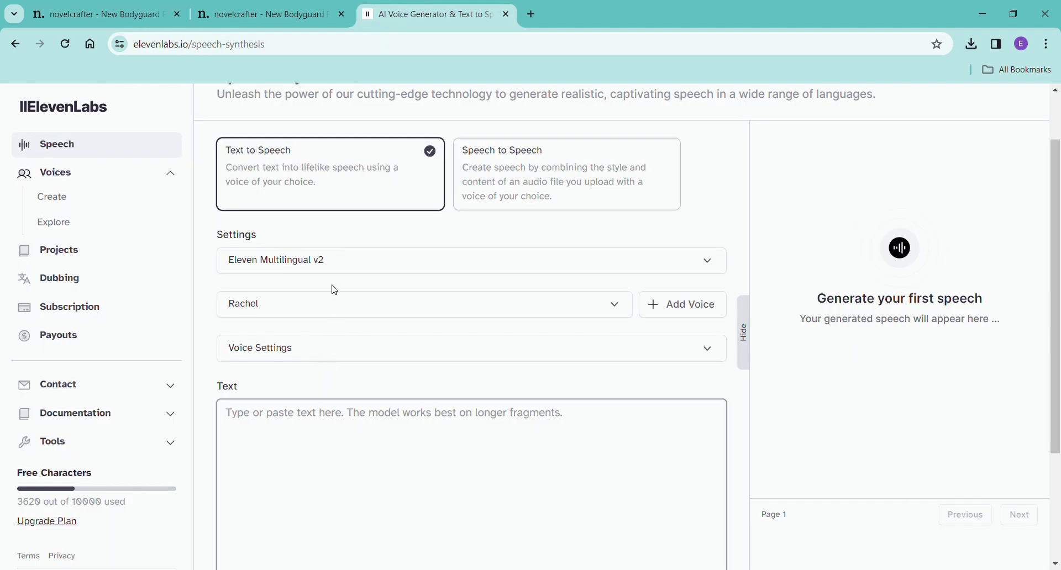
key(ctrl+v)
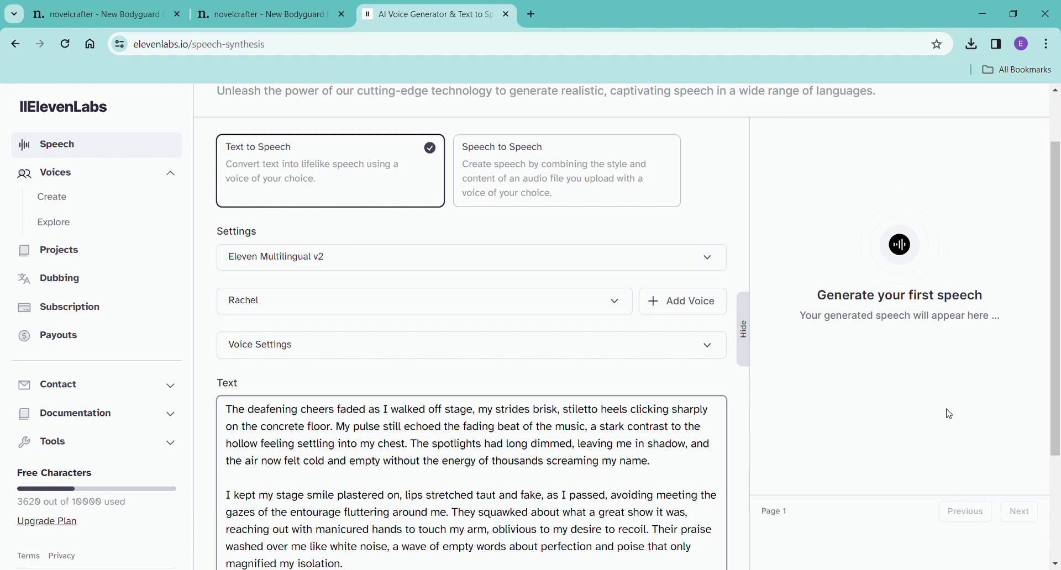
scroll(719, 430, down, 3)
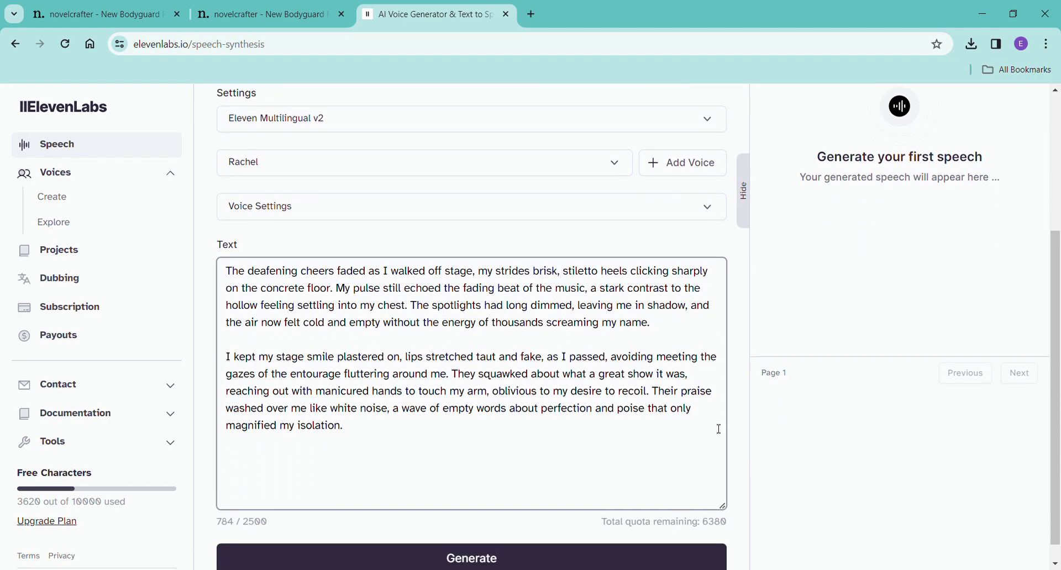
click(452, 535)
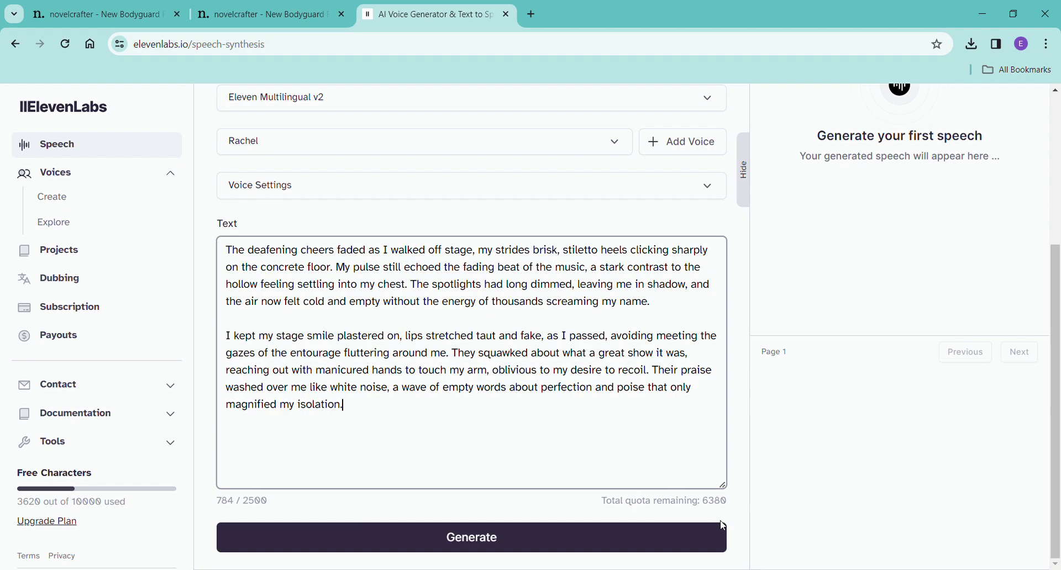
Generate a 49-second Rachel narration of the pasted paragraphs.
click(615, 550)
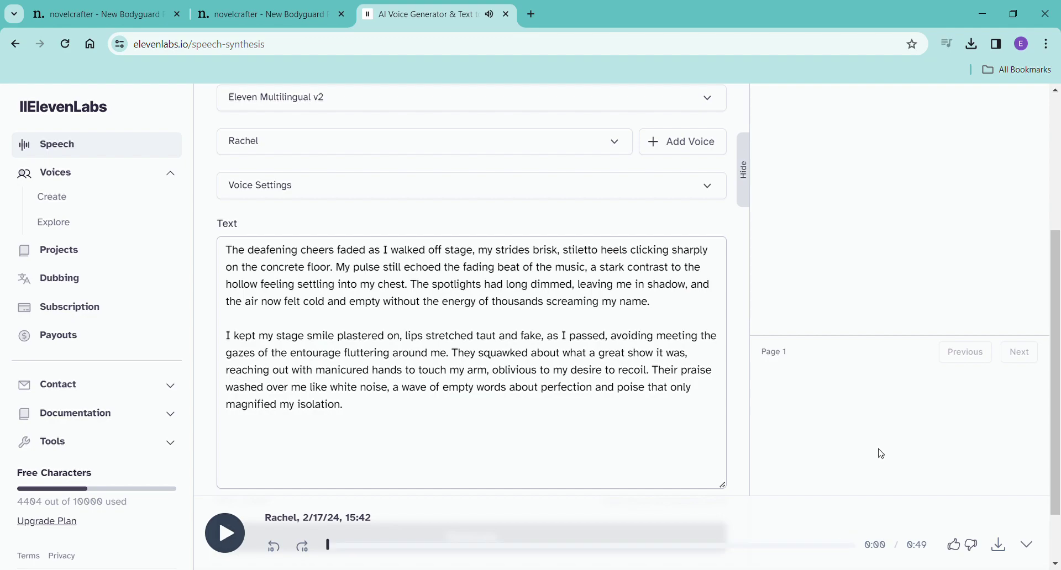
Check the Rachel clip in history and open the premade voice list showing Alice, Brian and Chris.
scroll(882, 453, up, 5)
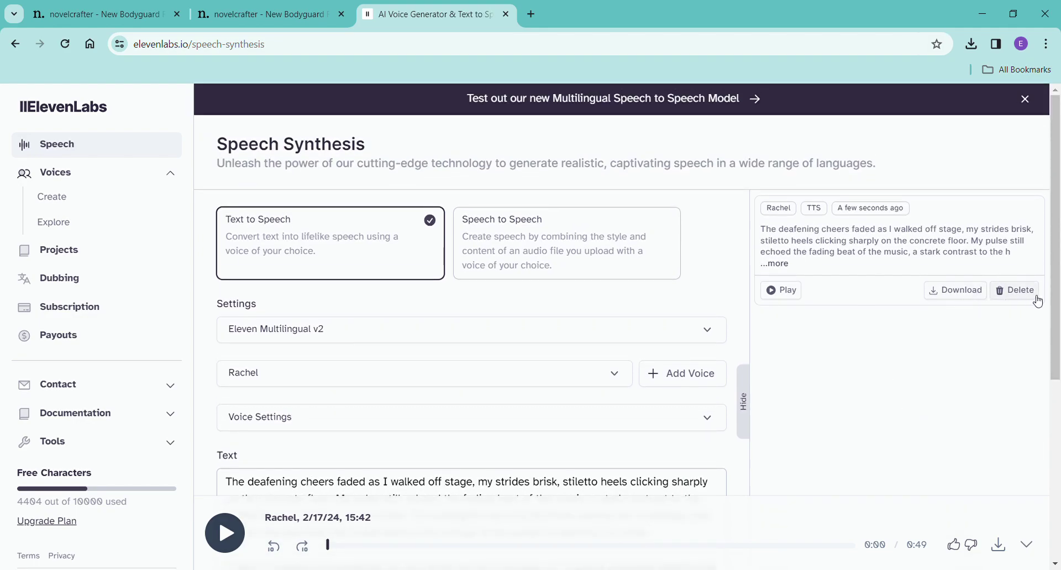
scroll(826, 365, down, 2)
scroll(824, 359, down, 1)
scroll(822, 349, down, 1)
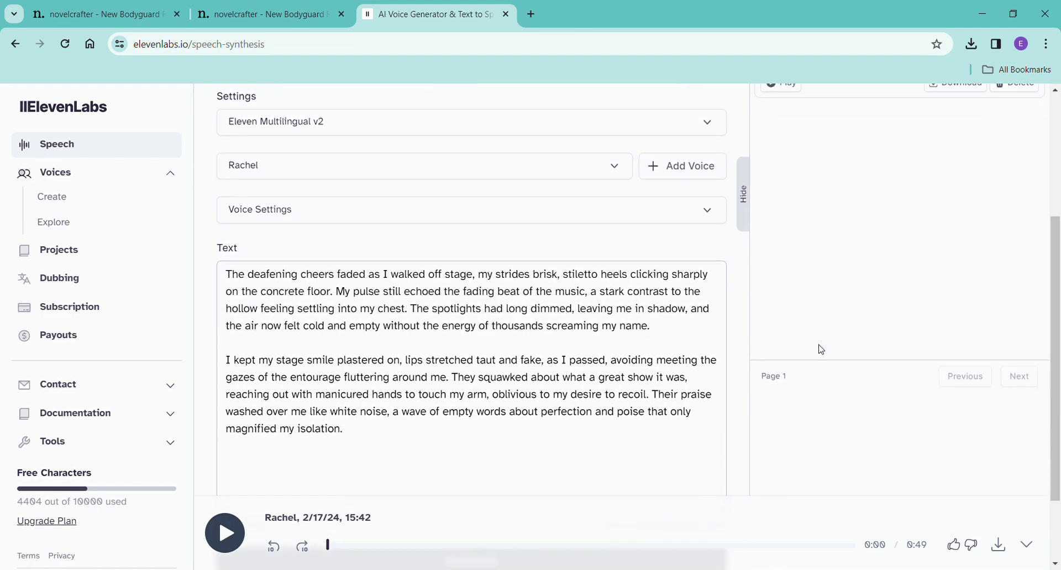
click(622, 172)
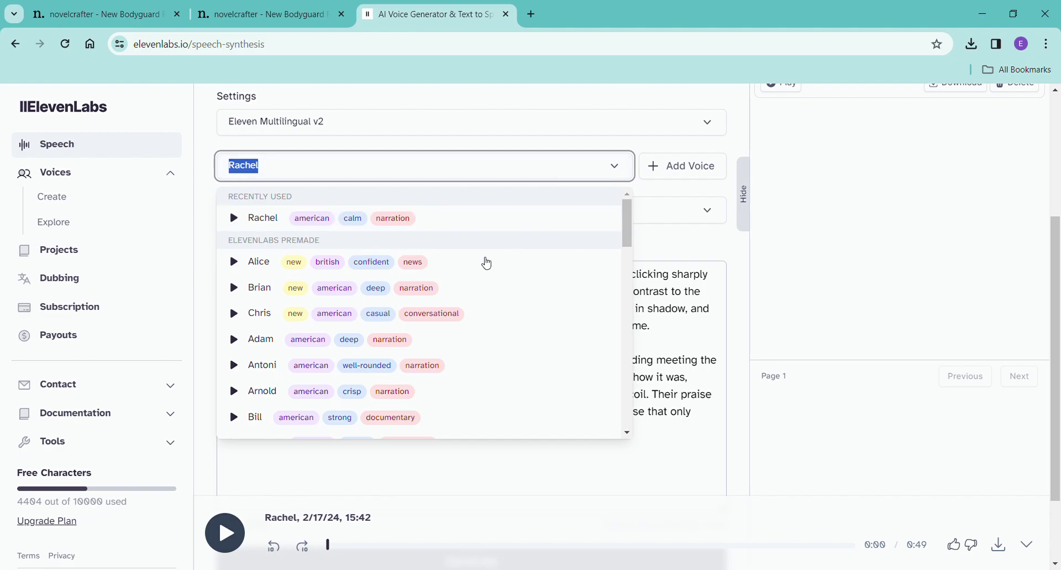
Play preview samples of the Alice, Charlotte, Dorothy and Emily voices.
click(238, 268)
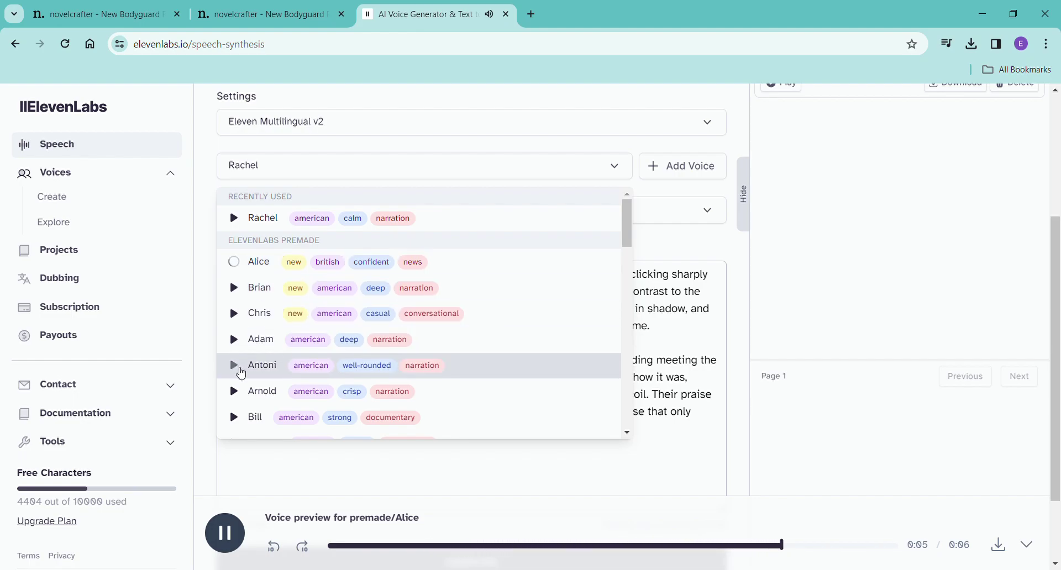
scroll(242, 370, down, 1)
scroll(241, 371, down, 1)
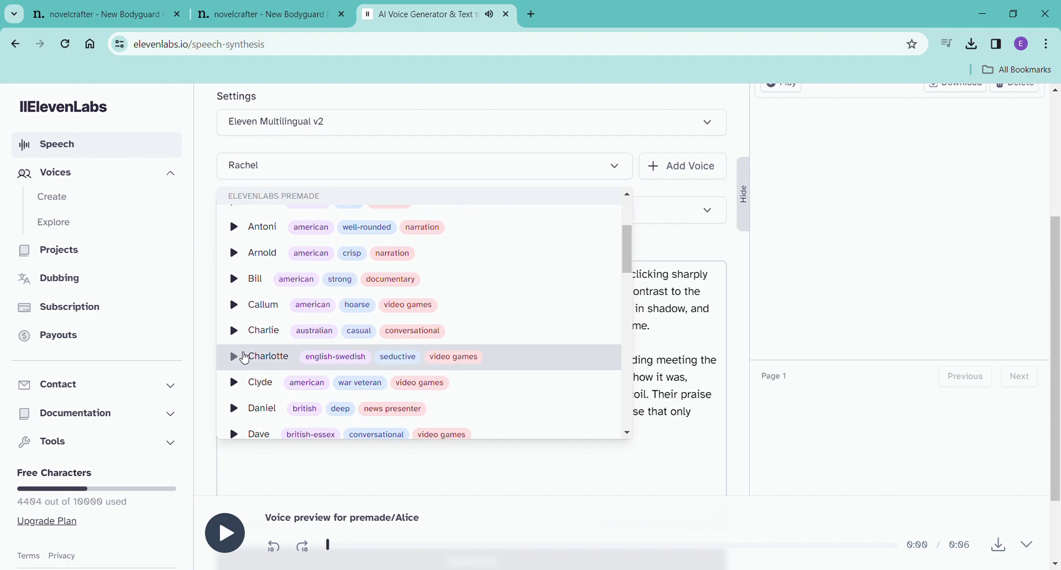
click(239, 359)
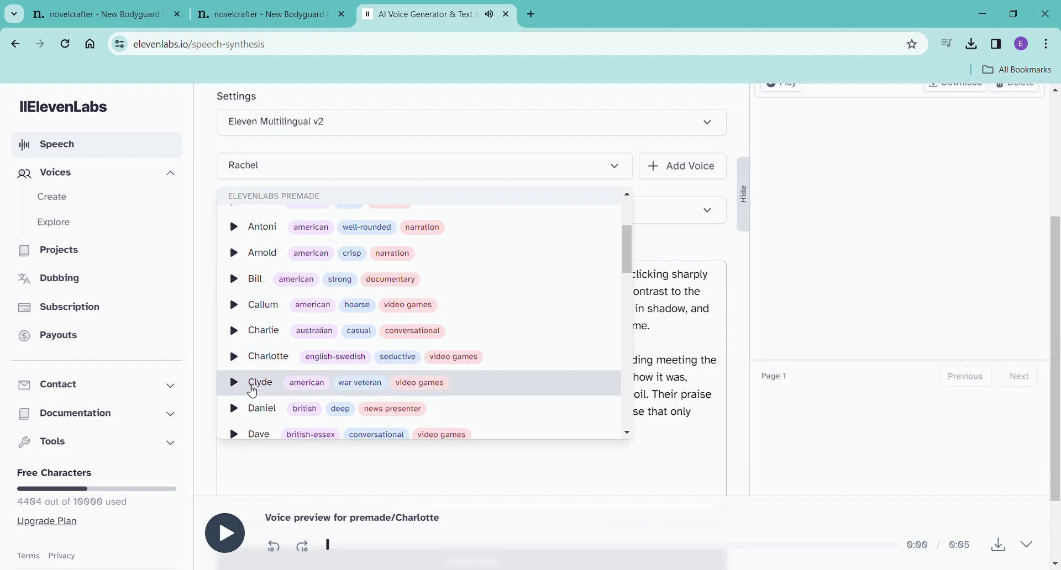
scroll(253, 387, down, 3)
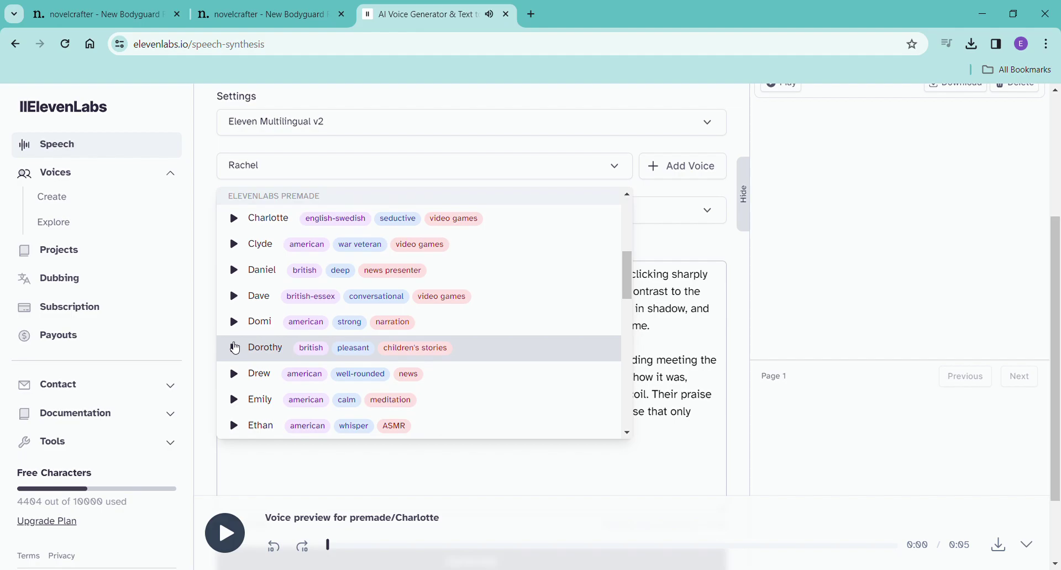
click(235, 349)
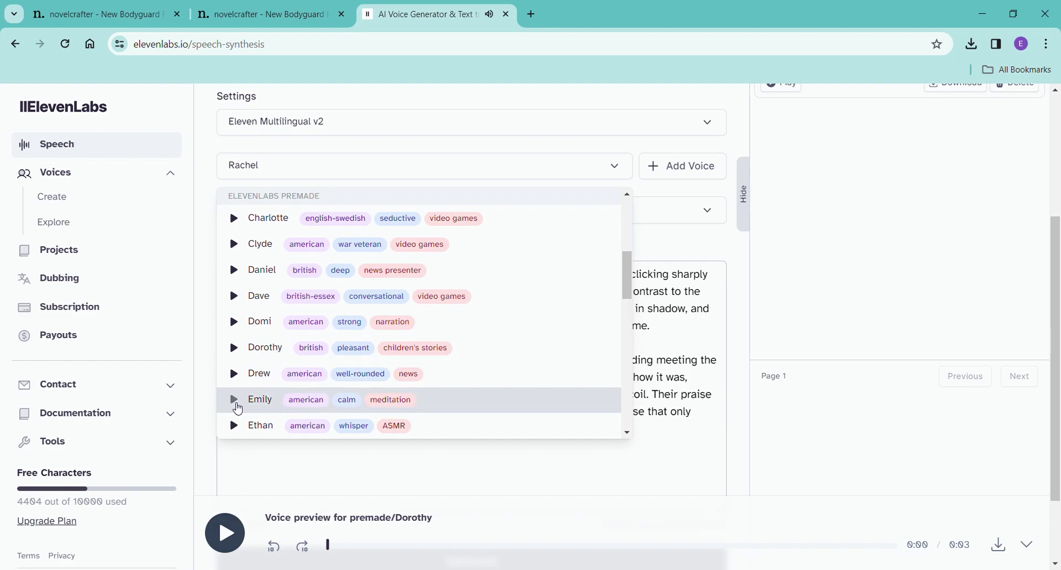
click(238, 408)
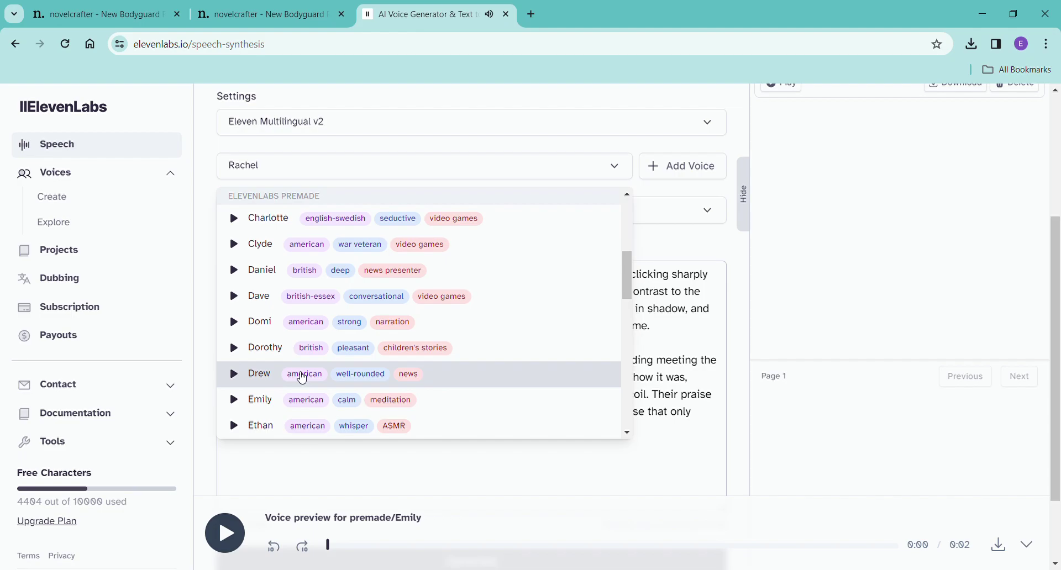
Play preview samples of the Freya, Grace, Jessie, Lily and Nicole voices.
scroll(303, 380, down, 2)
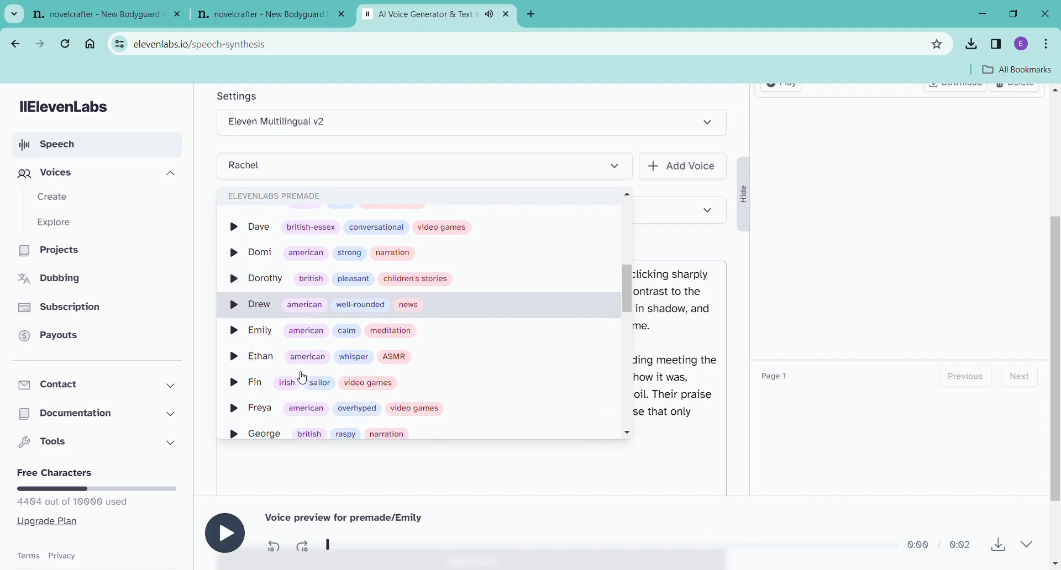
scroll(273, 373, down, 1)
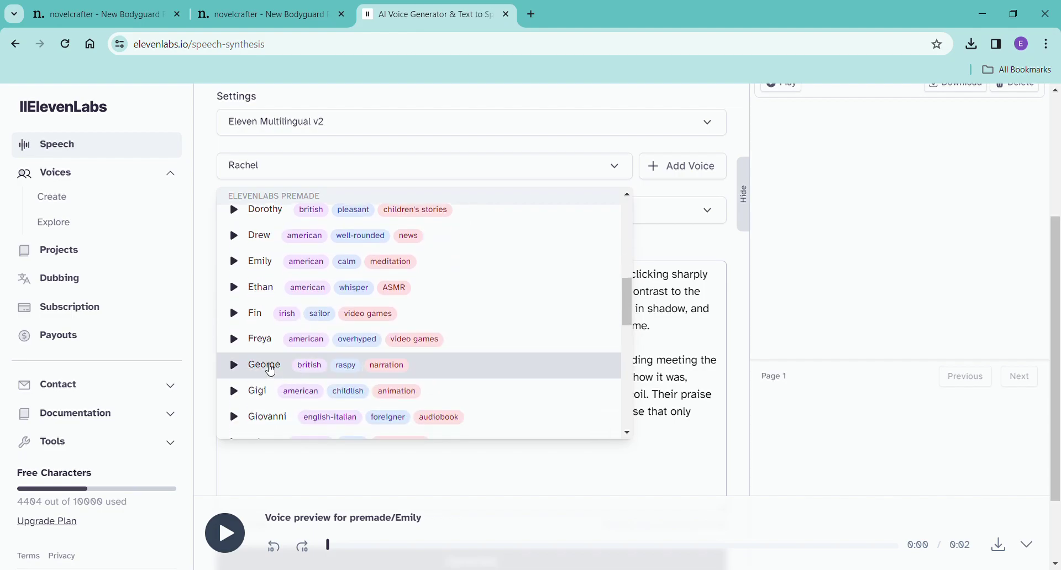
click(238, 340)
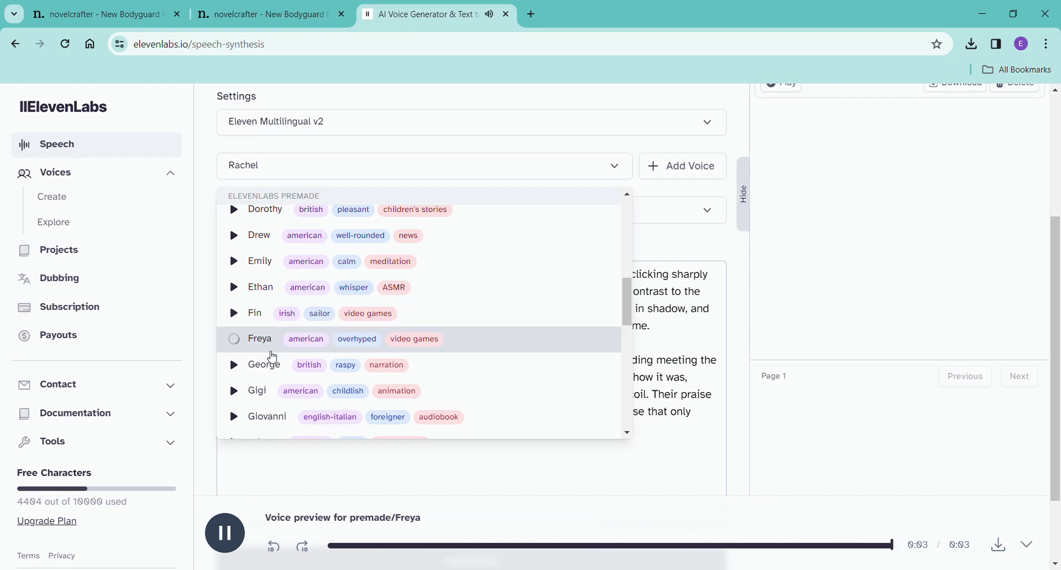
scroll(276, 407, down, 2)
scroll(278, 410, down, 1)
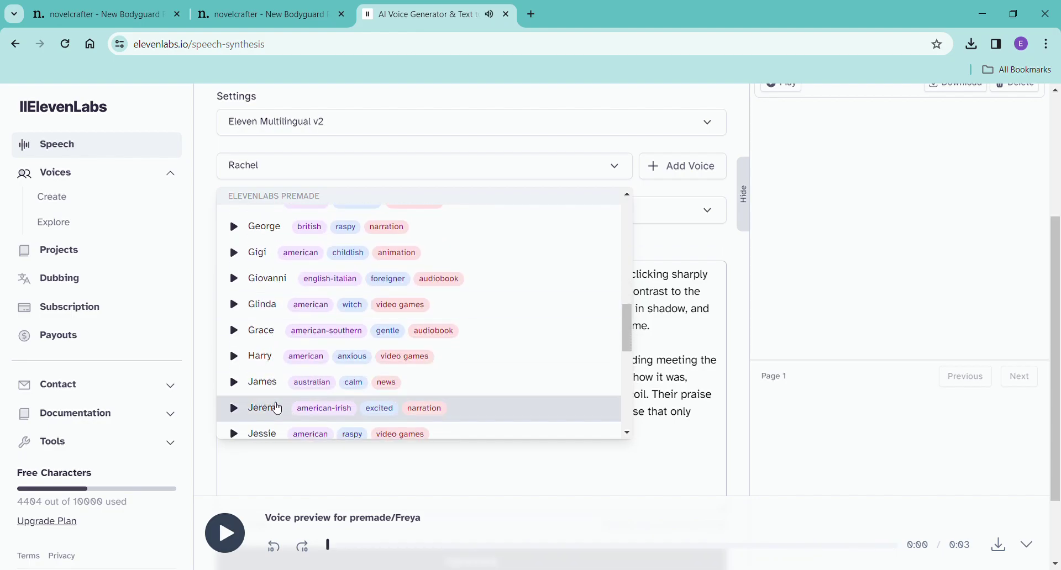
click(237, 330)
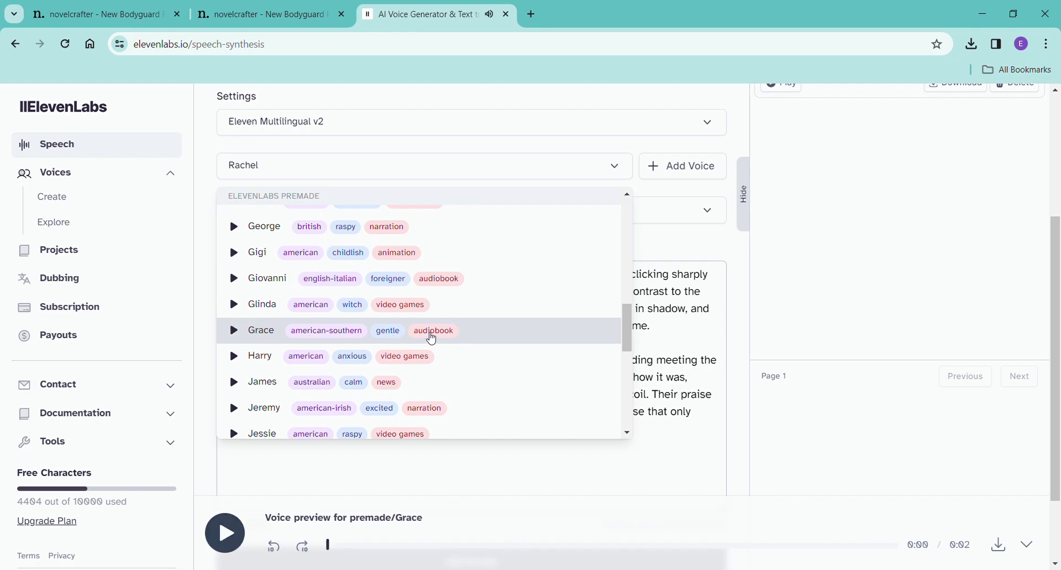
scroll(344, 386, down, 3)
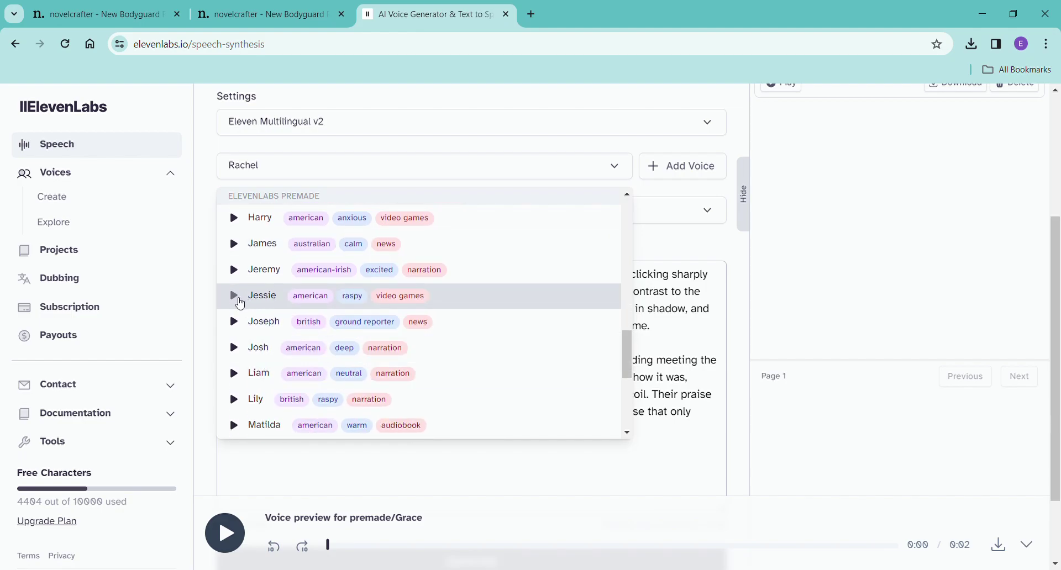
click(235, 296)
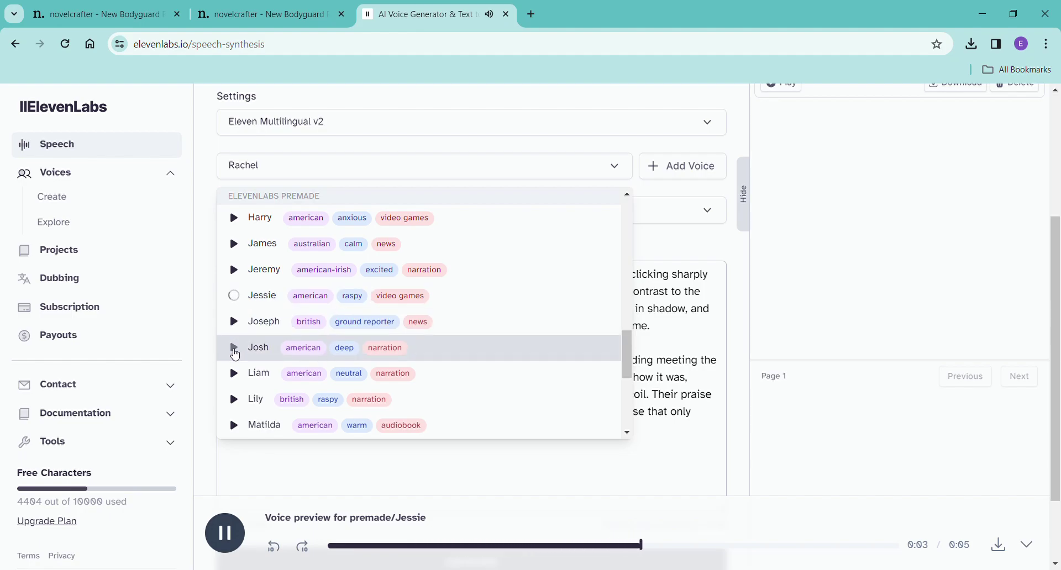
scroll(239, 385, down, 1)
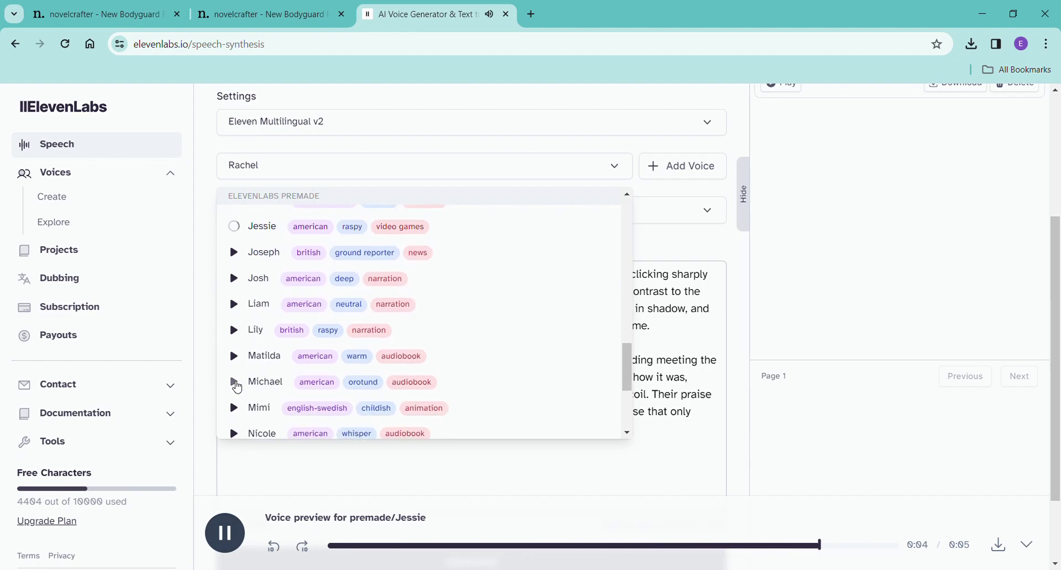
click(237, 331)
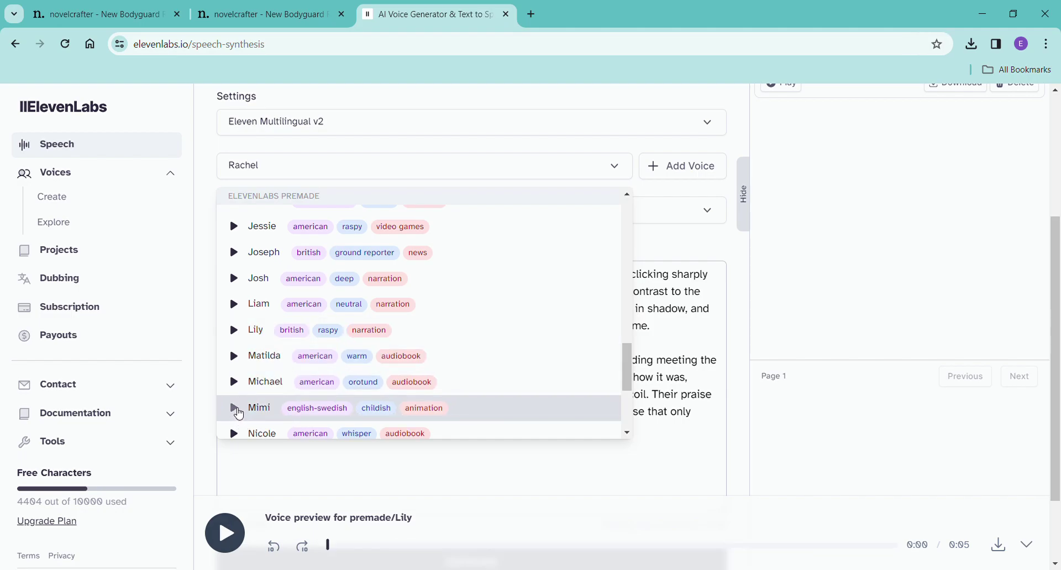
scroll(242, 425, down, 2)
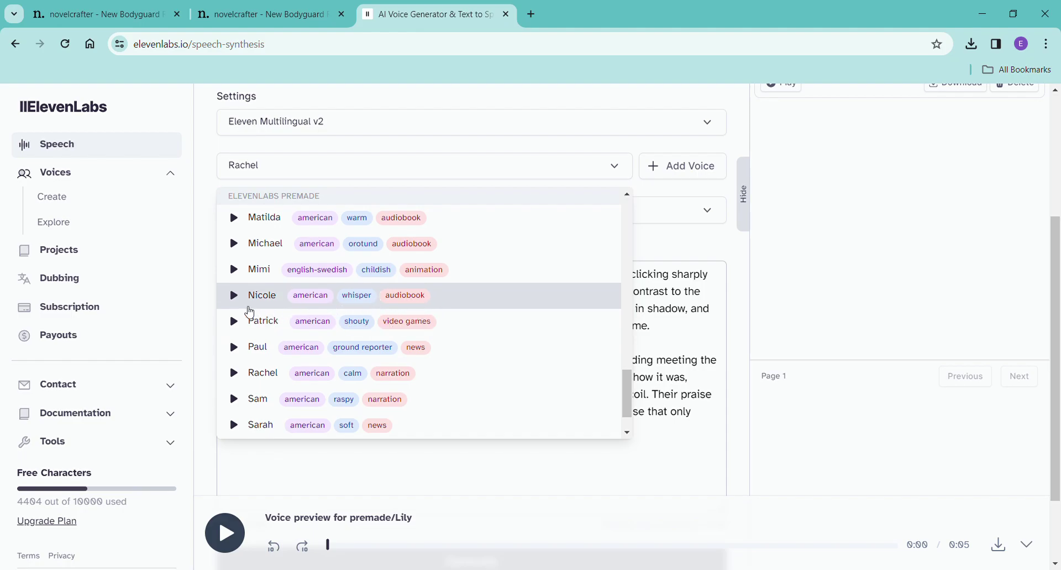
click(239, 299)
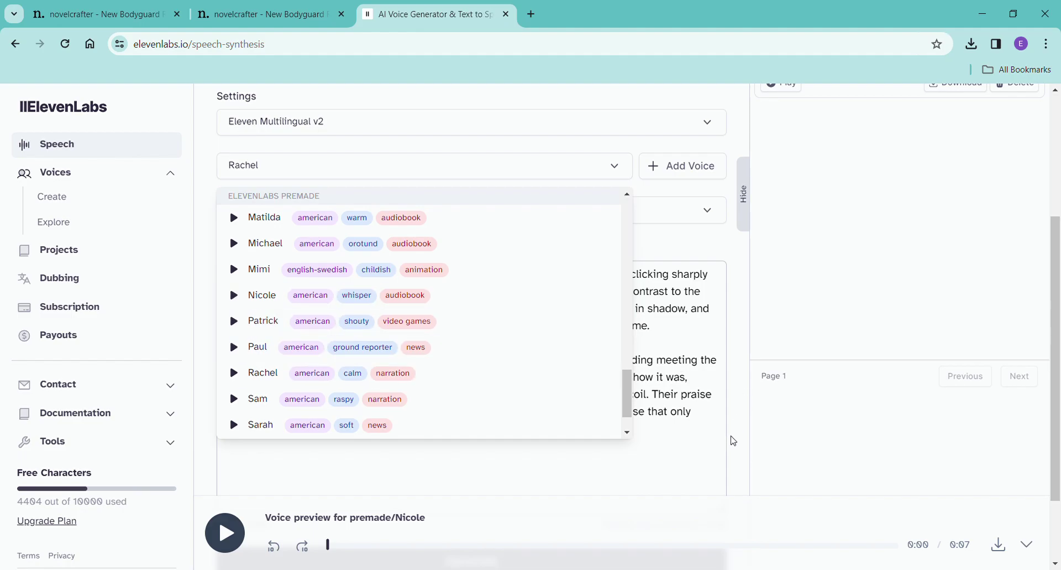
Reopen the voice list and select Nicole to replace Rachel as narrator.
click(735, 434)
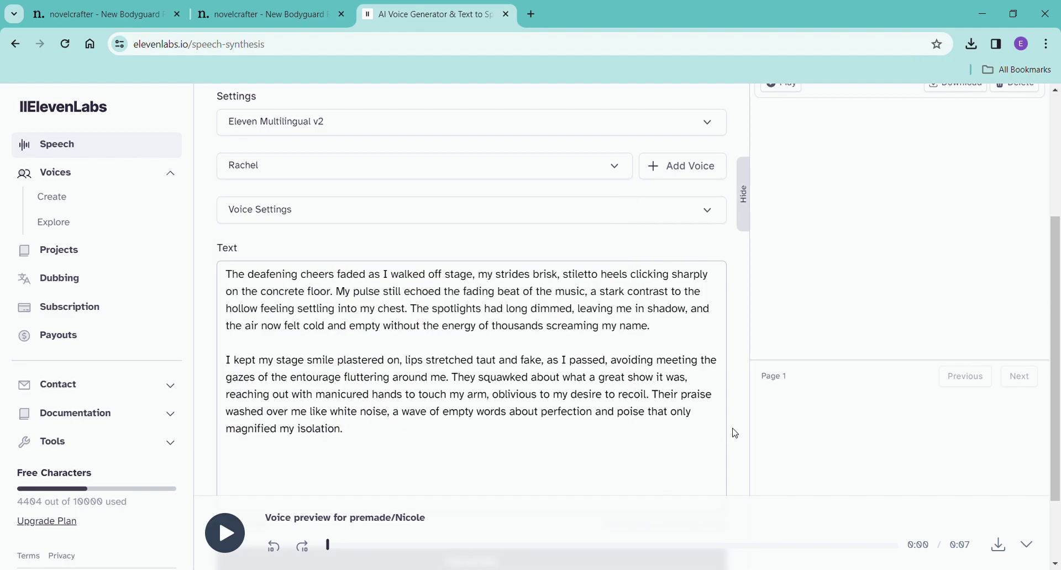
click(611, 168)
scroll(301, 370, down, 2)
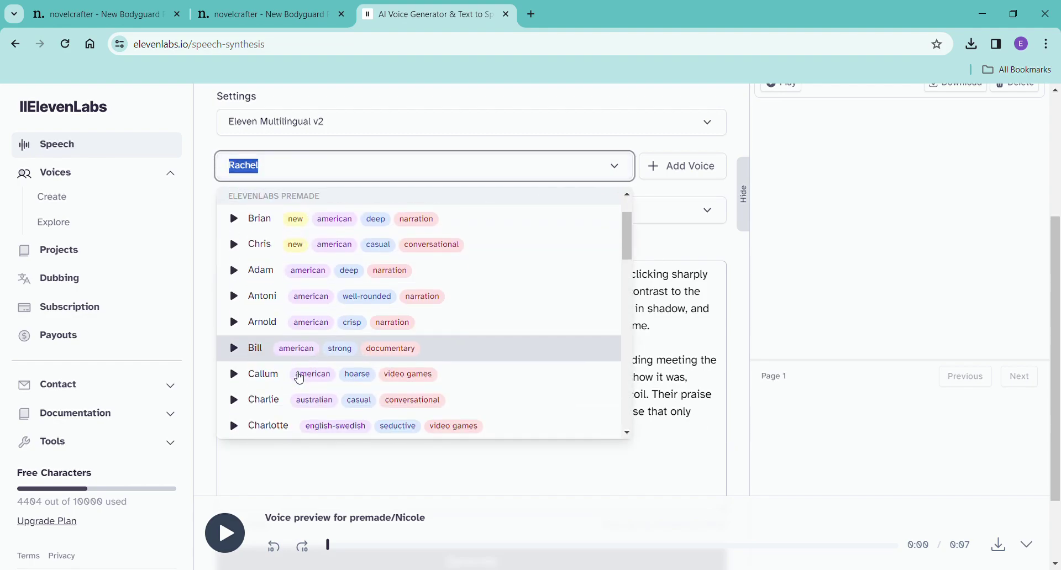
scroll(299, 378, down, 2)
scroll(299, 378, down, 2)
scroll(298, 373, down, 2)
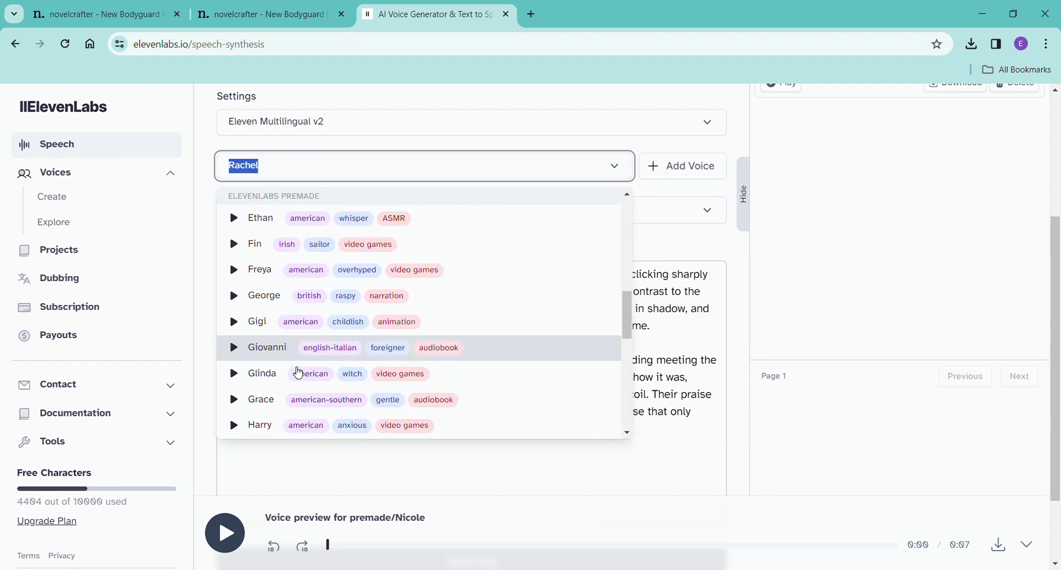
scroll(298, 374, down, 2)
scroll(298, 373, down, 2)
scroll(298, 374, down, 1)
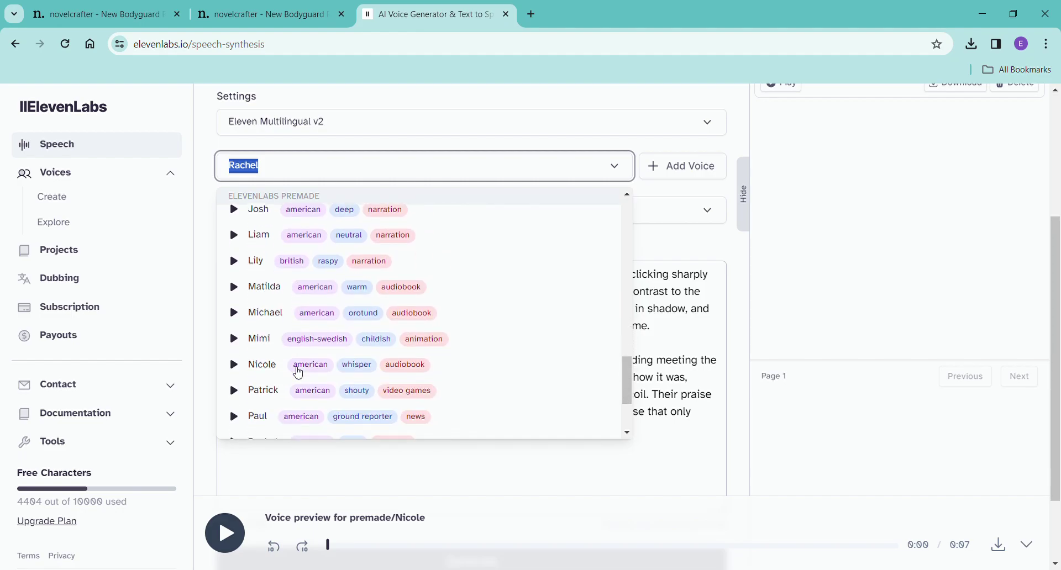
click(272, 364)
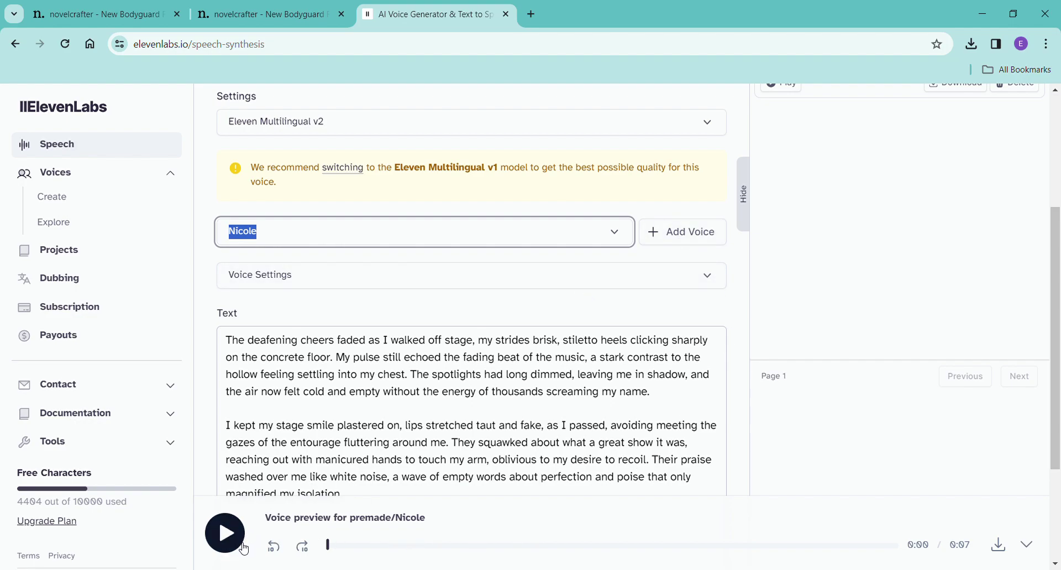
scroll(410, 394, down, 3)
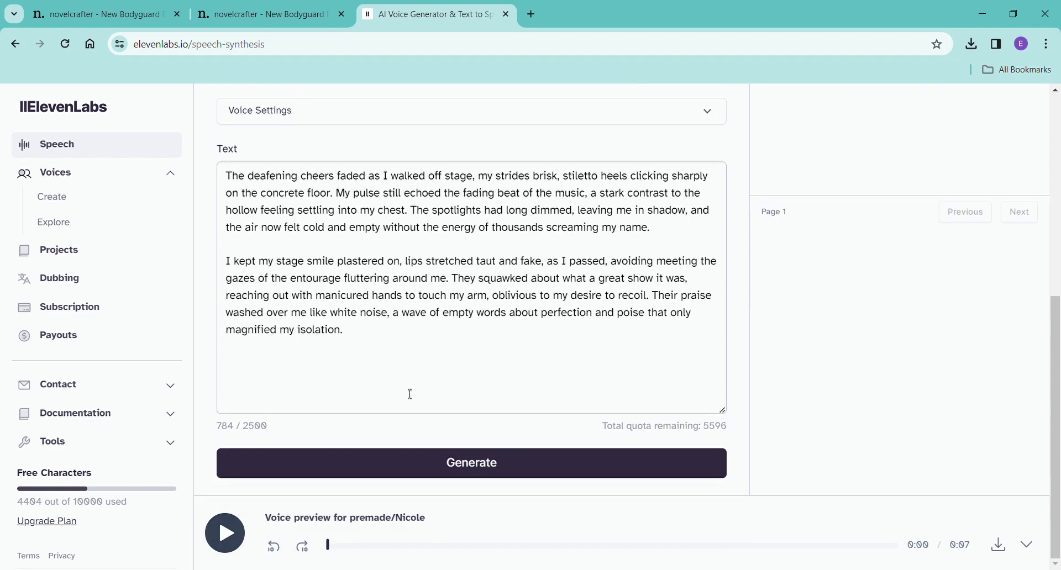
Generate the Nicole-voice narration of both paragraphs and let the 1:04 clip render.
click(487, 474)
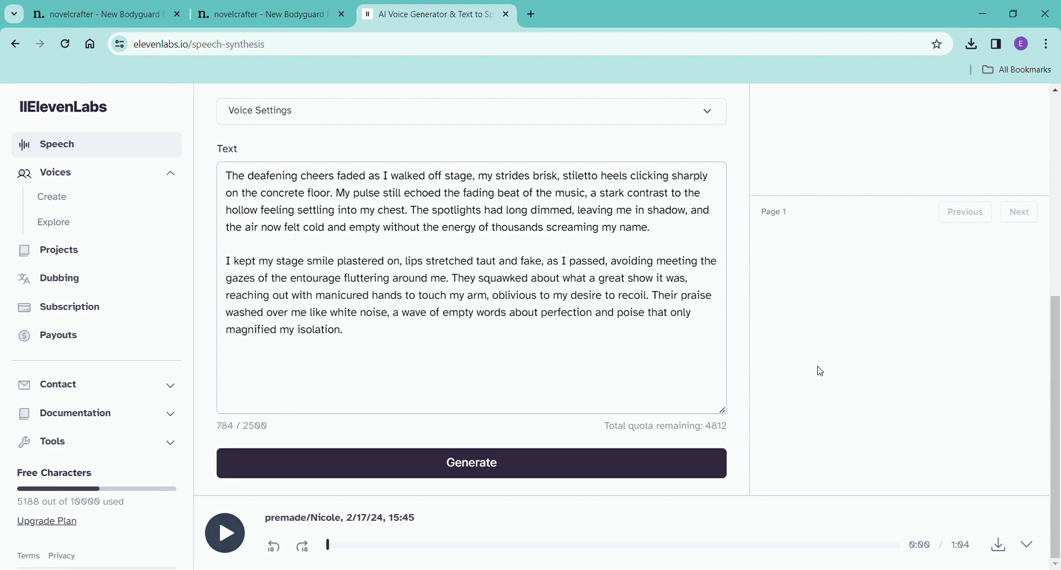
Go to the Subscription page to check current usage.
scroll(833, 289, up, 3)
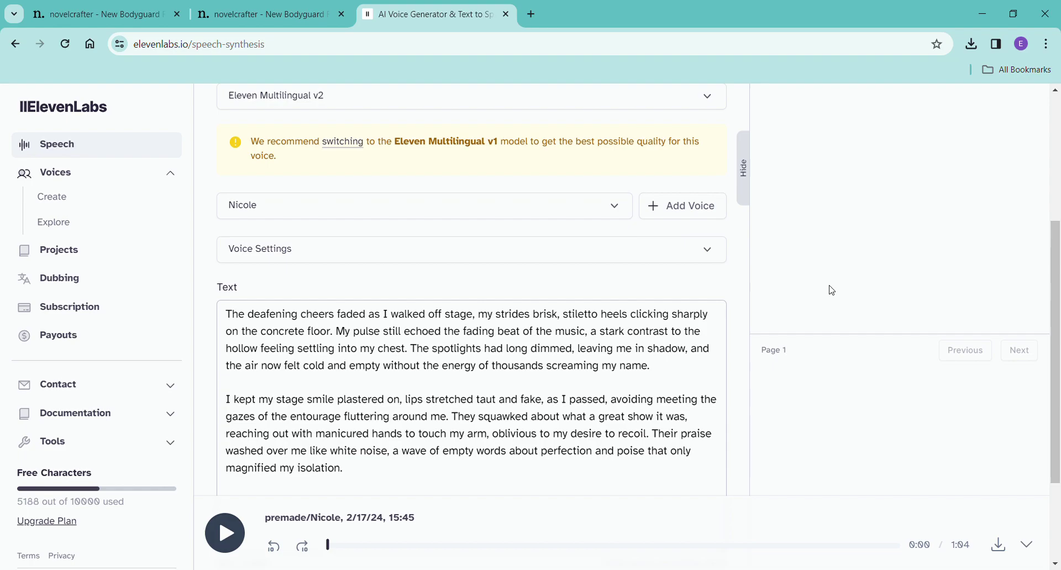
scroll(818, 293, up, 3)
scroll(698, 301, up, 1)
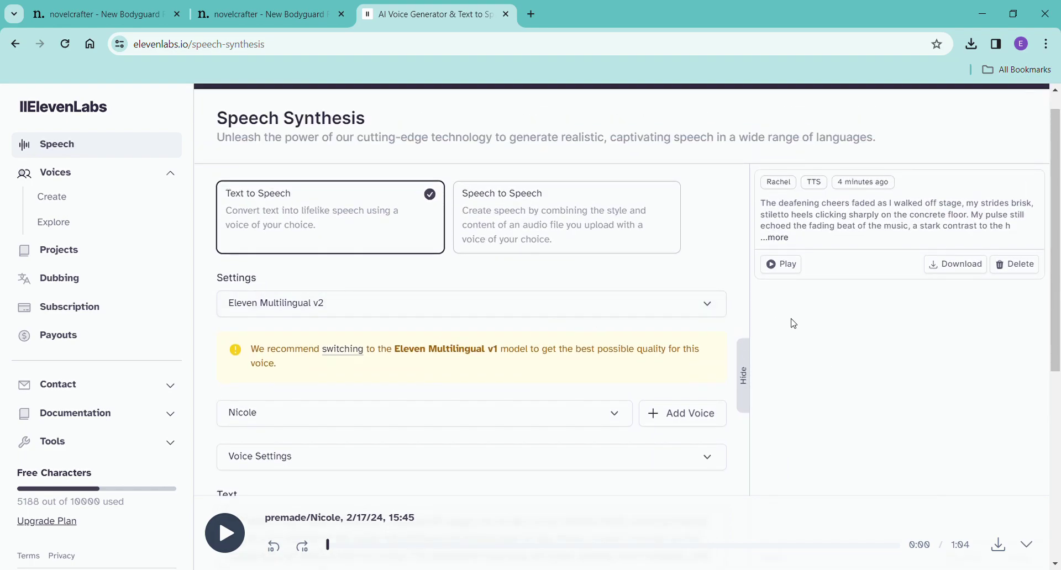
click(77, 313)
Compare the plan pricing cards, then open the community Voice Library.
scroll(753, 321, down, 3)
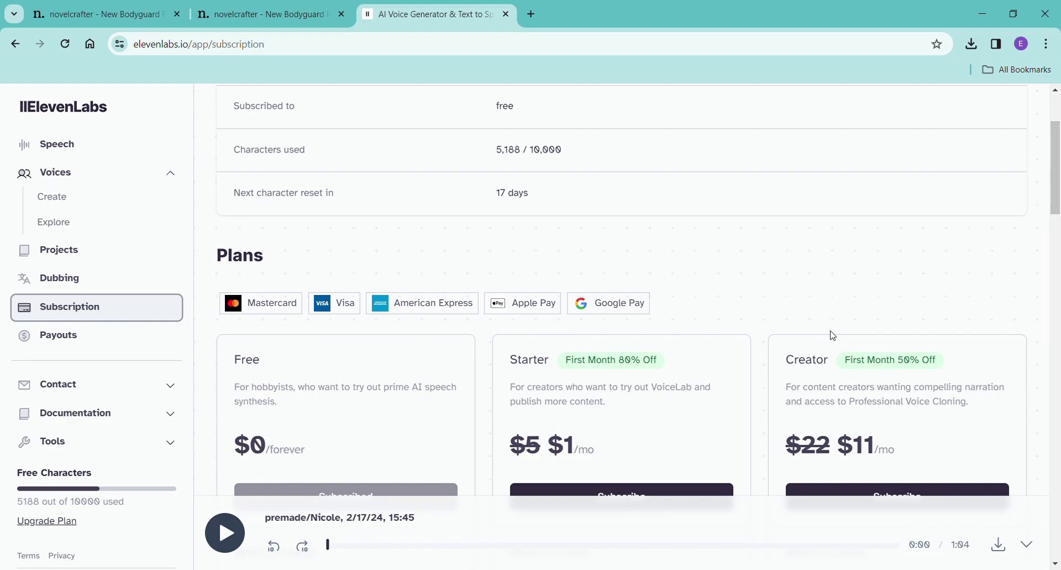
scroll(834, 335, up, 1)
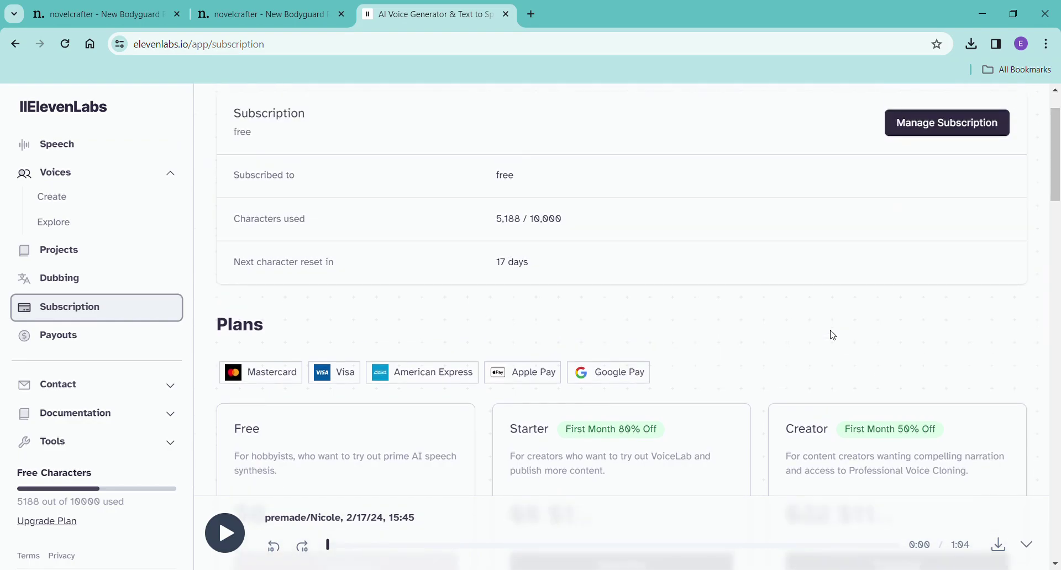
scroll(832, 337, down, 2)
scroll(818, 364, down, 2)
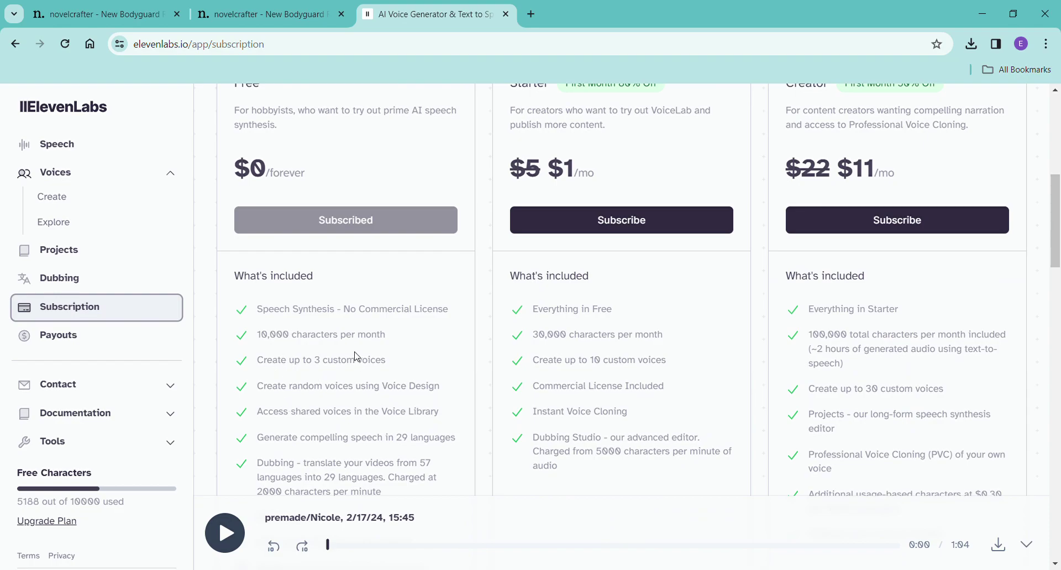
scroll(467, 368, down, 2)
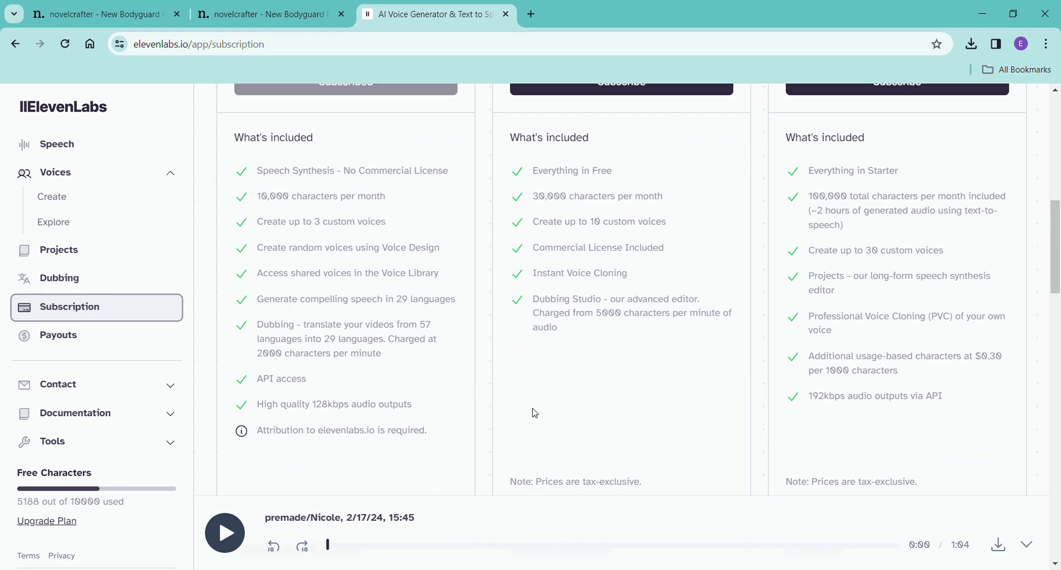
click(97, 227)
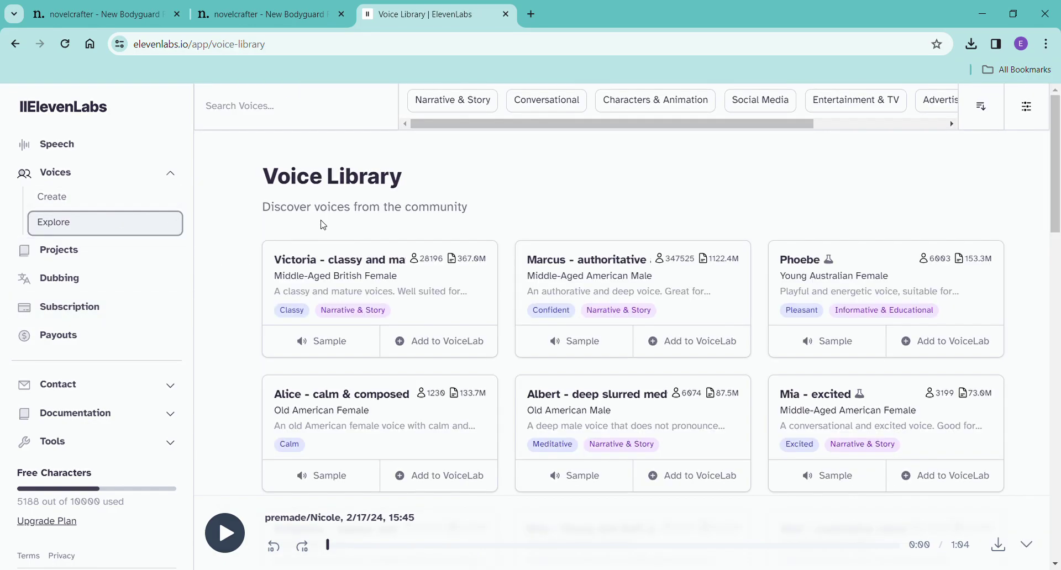
Play the Victoria, Phoebe, Mia, Knightley and Bria voice previews.
click(329, 343)
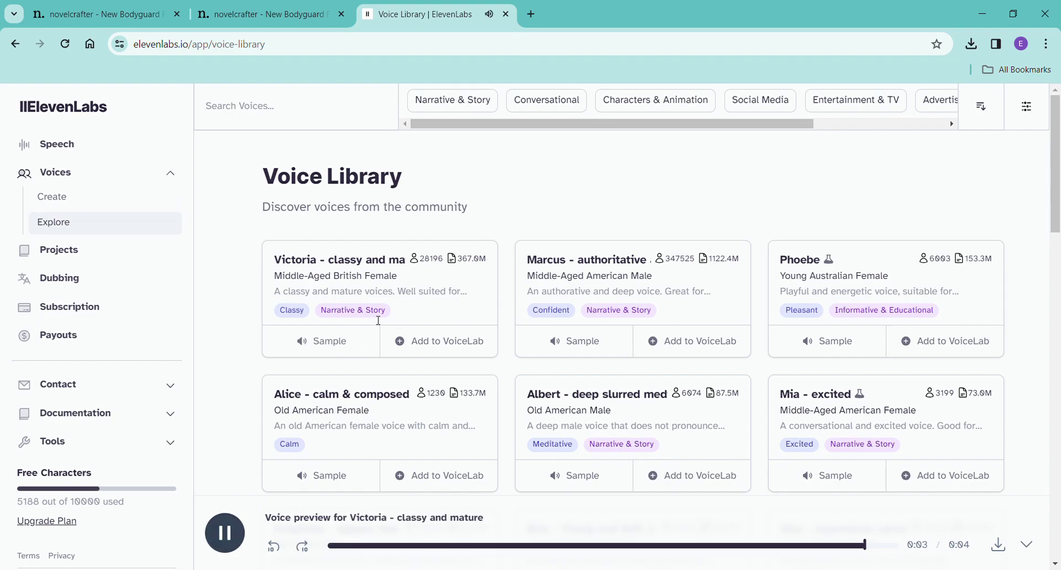
click(827, 349)
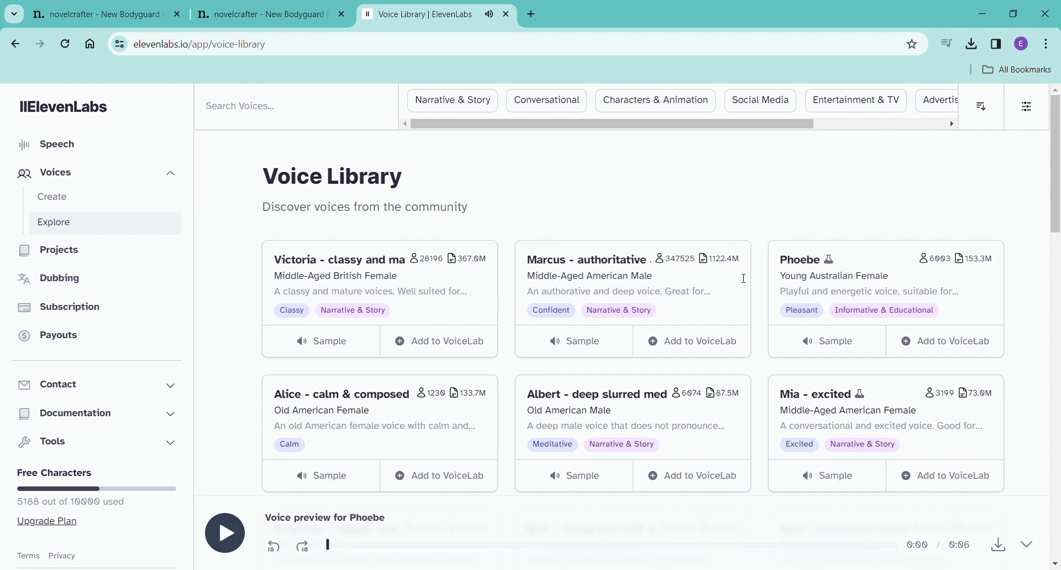
click(836, 478)
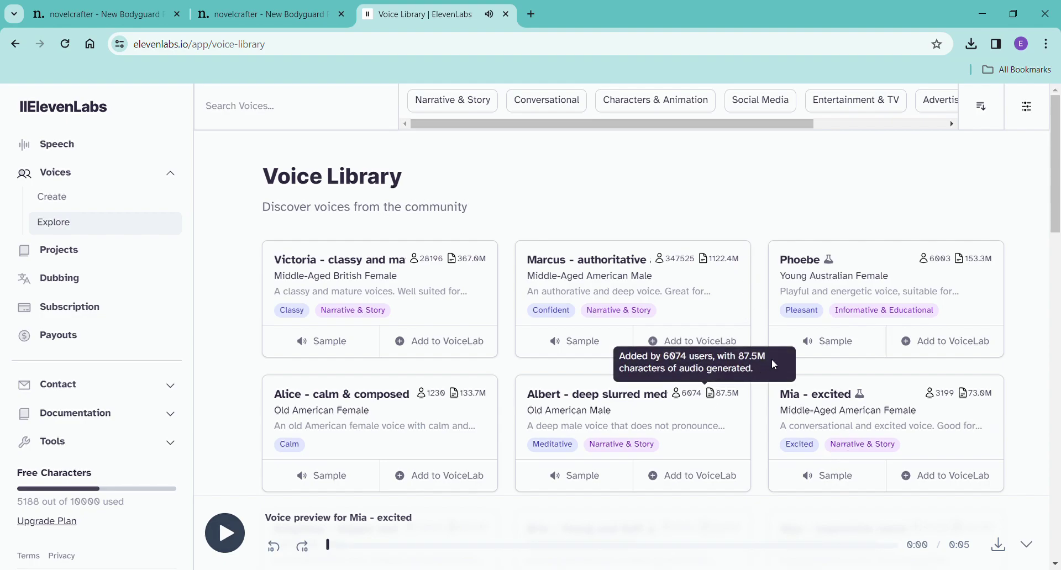
scroll(774, 359, down, 6)
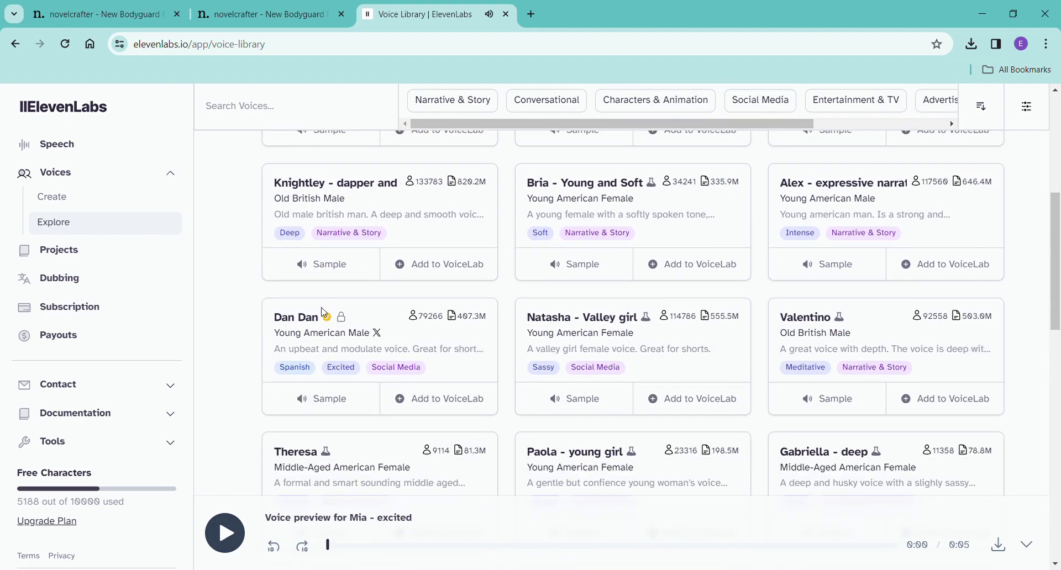
click(325, 269)
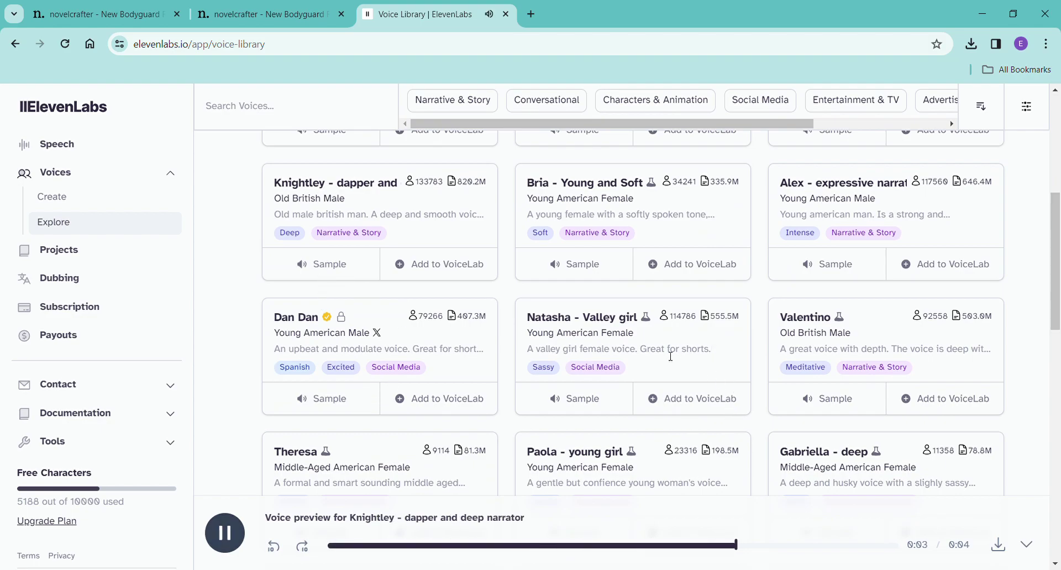
click(590, 276)
mouse_move(718, 182)
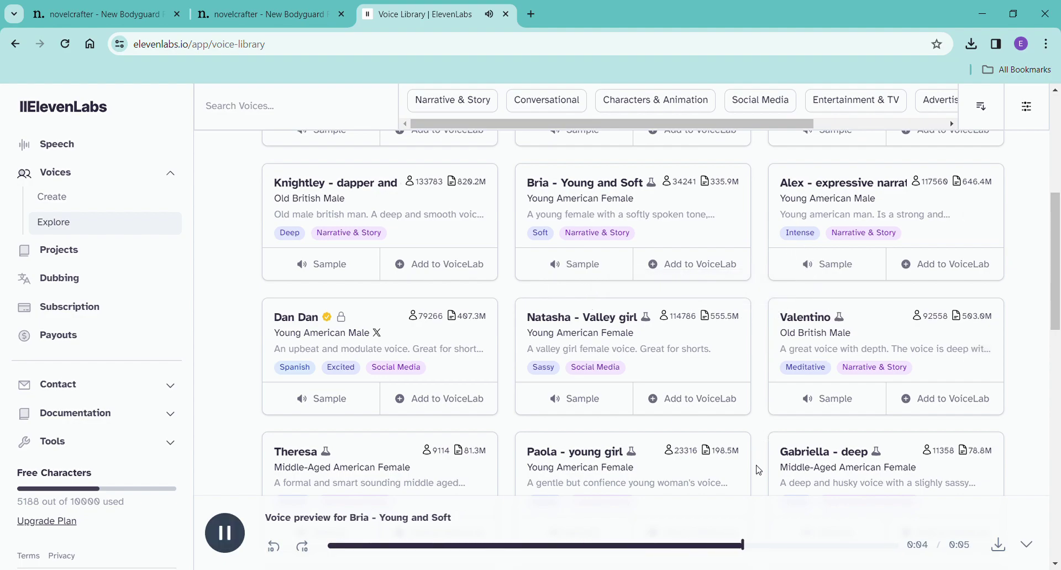
Further down the library, preview the Sally, Sasha and Hades voices.
scroll(785, 439, down, 1)
scroll(785, 438, down, 1)
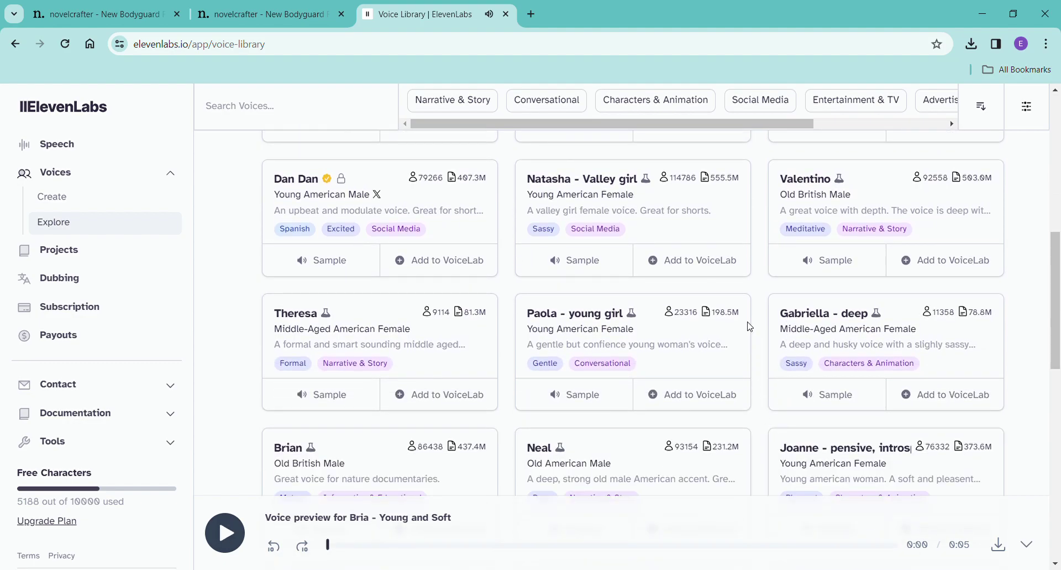
scroll(750, 323, down, 2)
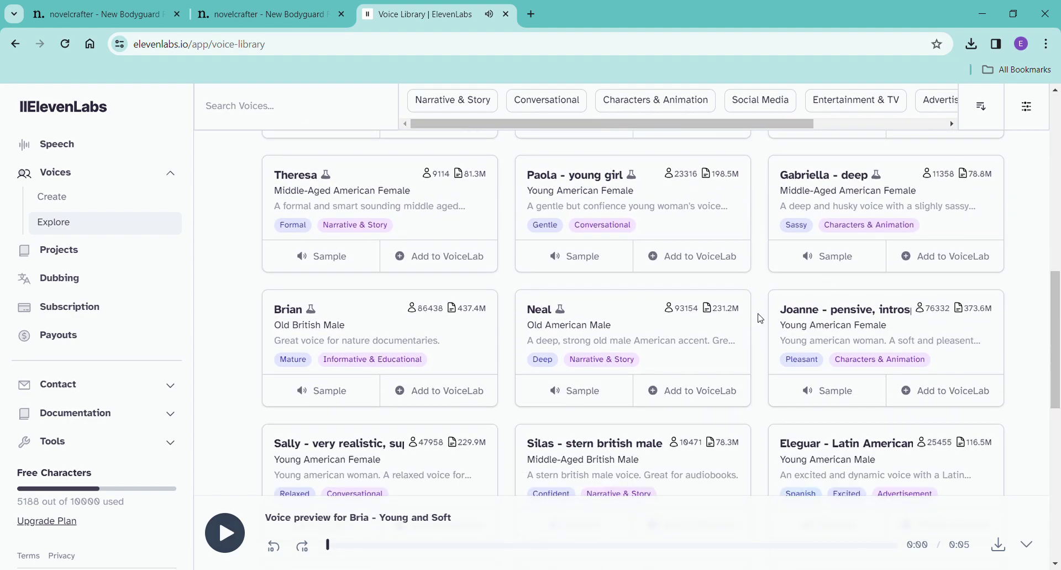
scroll(761, 319, down, 5)
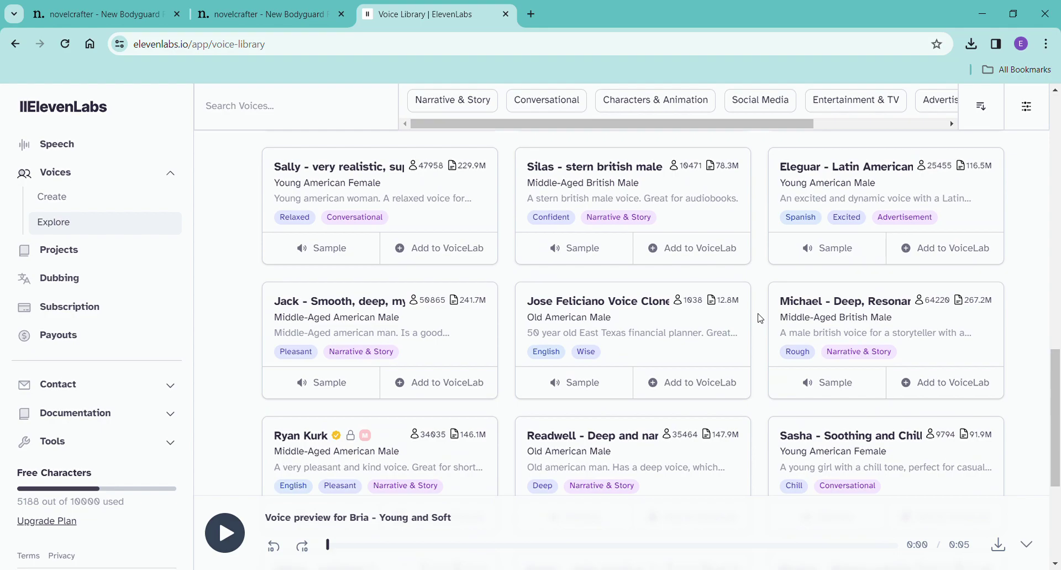
click(316, 263)
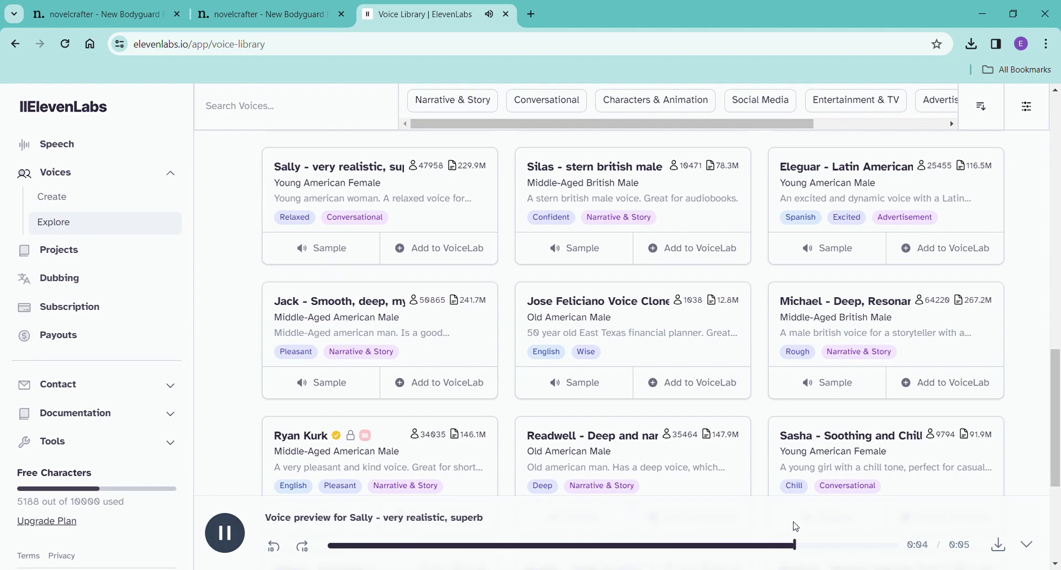
scroll(814, 421, down, 2)
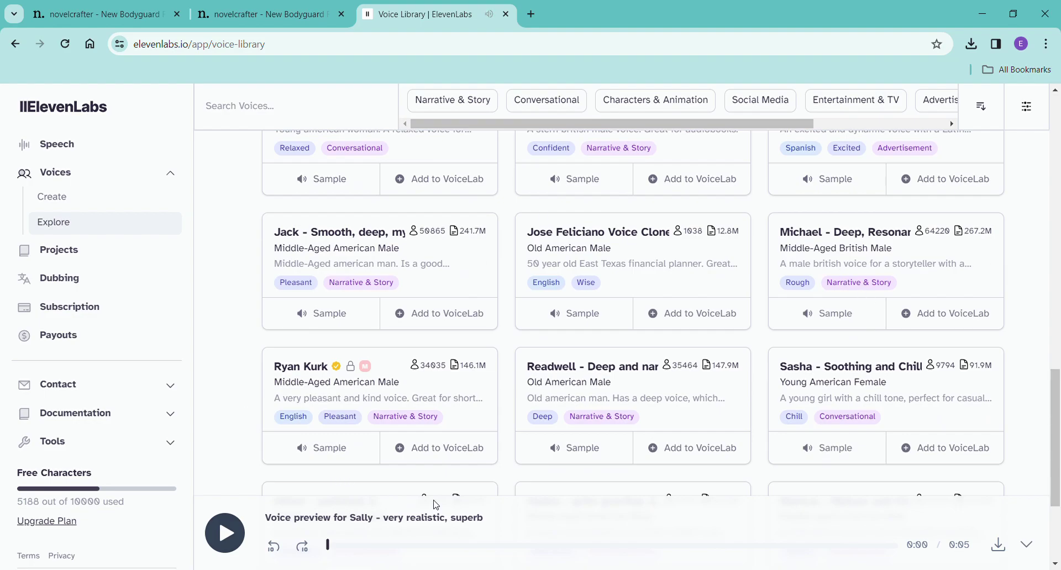
click(830, 448)
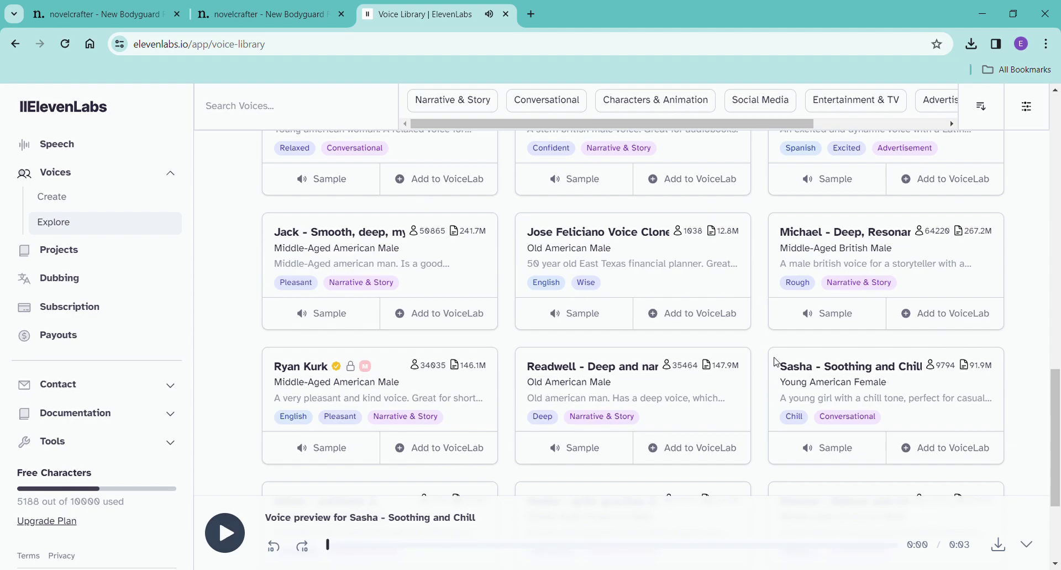
scroll(813, 385, down, 3)
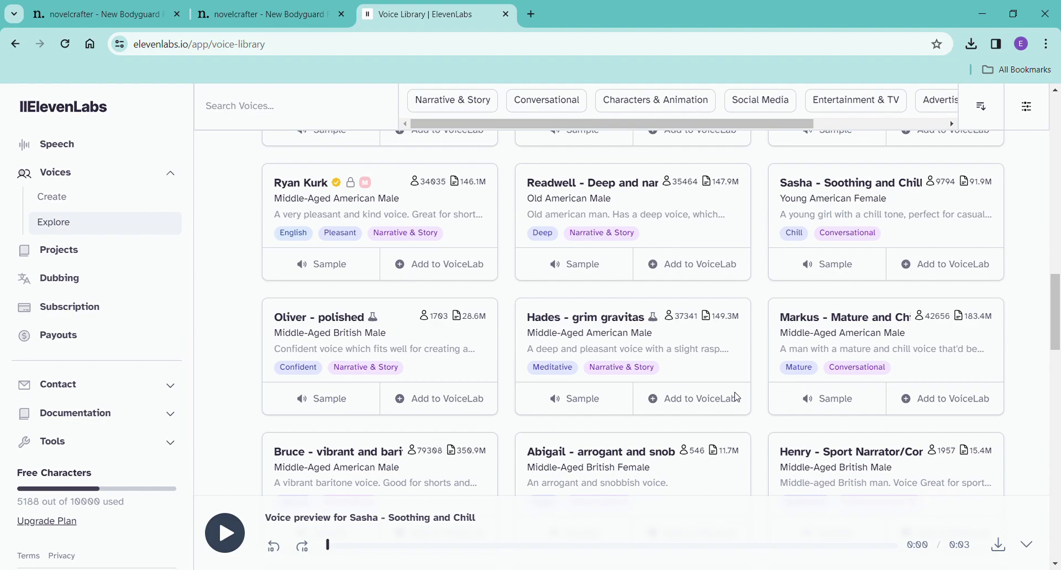
click(576, 401)
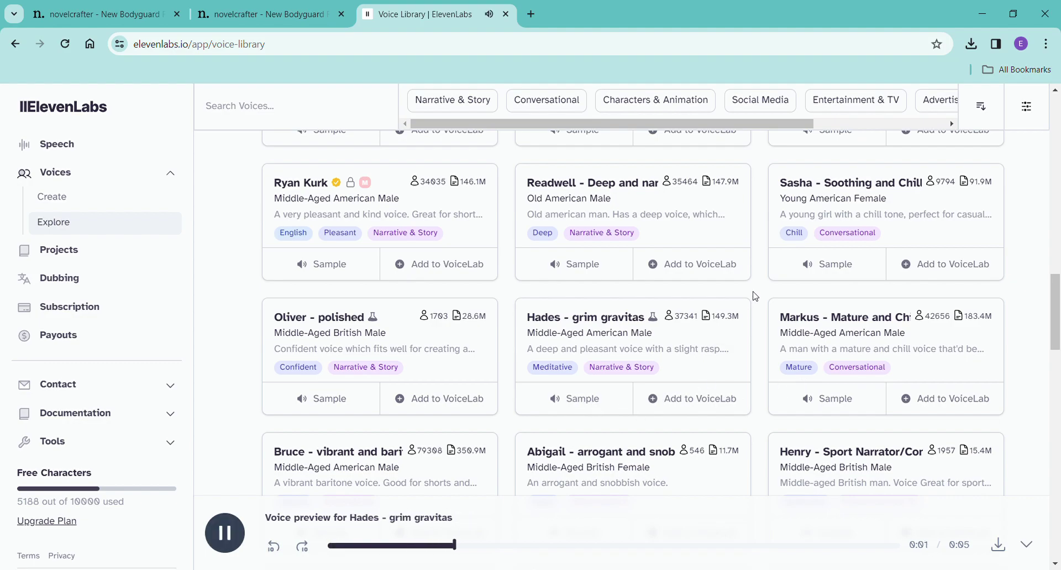
Preview the Abigail, Myra and Myriam voices, then go to the Payouts page.
scroll(760, 437, down, 3)
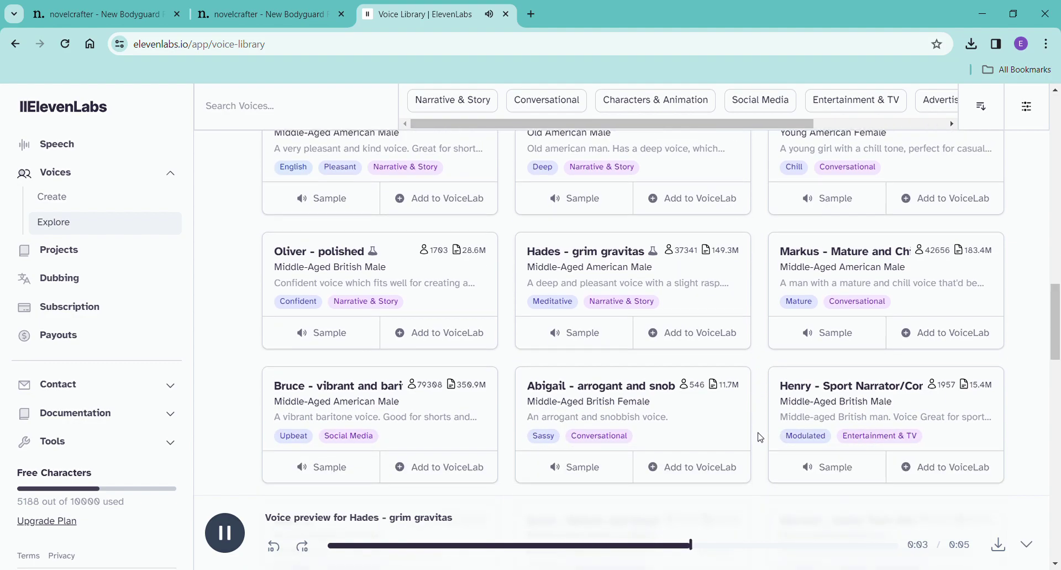
scroll(761, 437, down, 1)
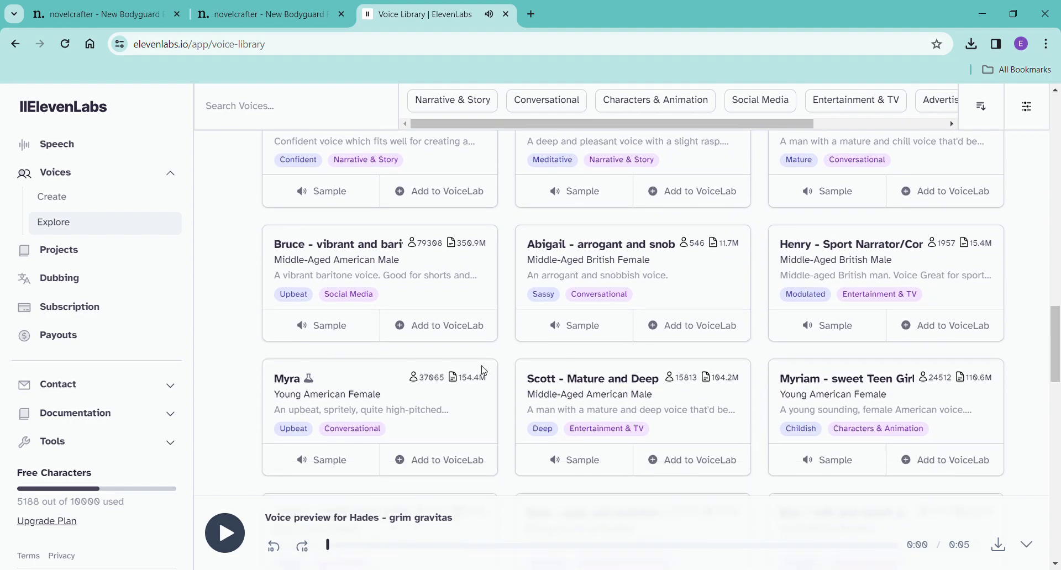
click(572, 330)
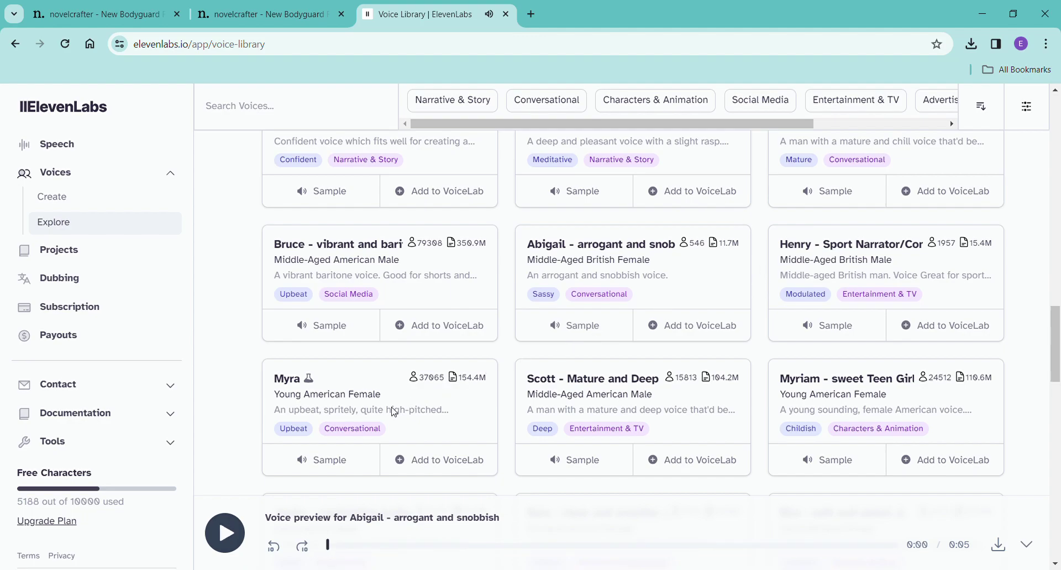
click(305, 458)
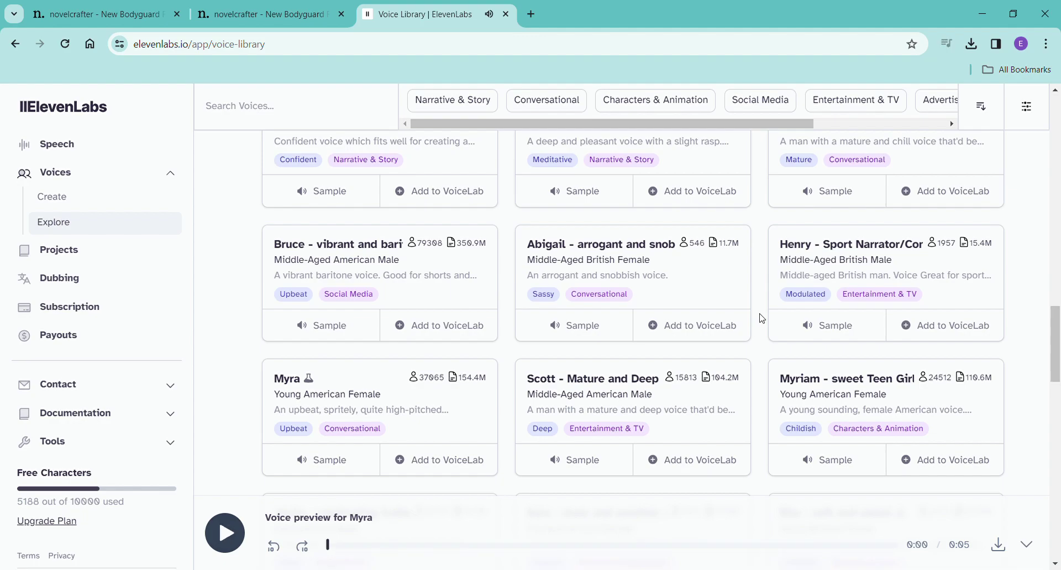
click(827, 462)
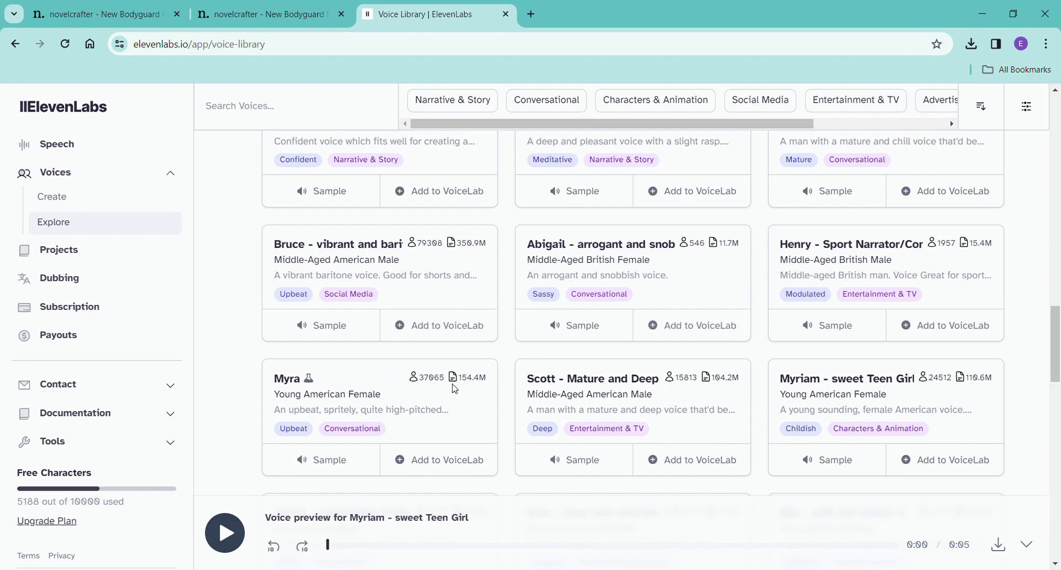
mouse_move(453, 387)
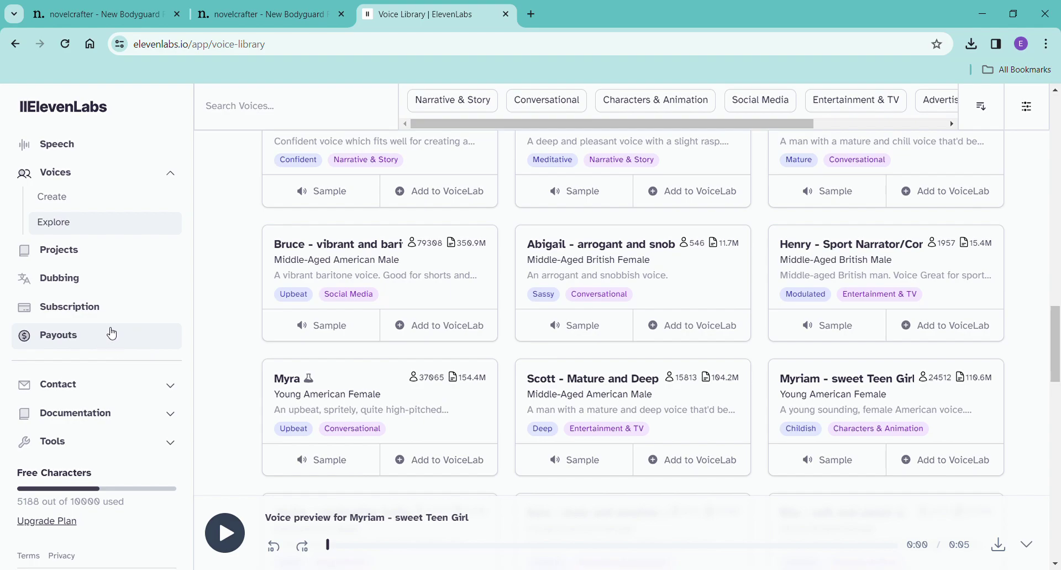
click(110, 335)
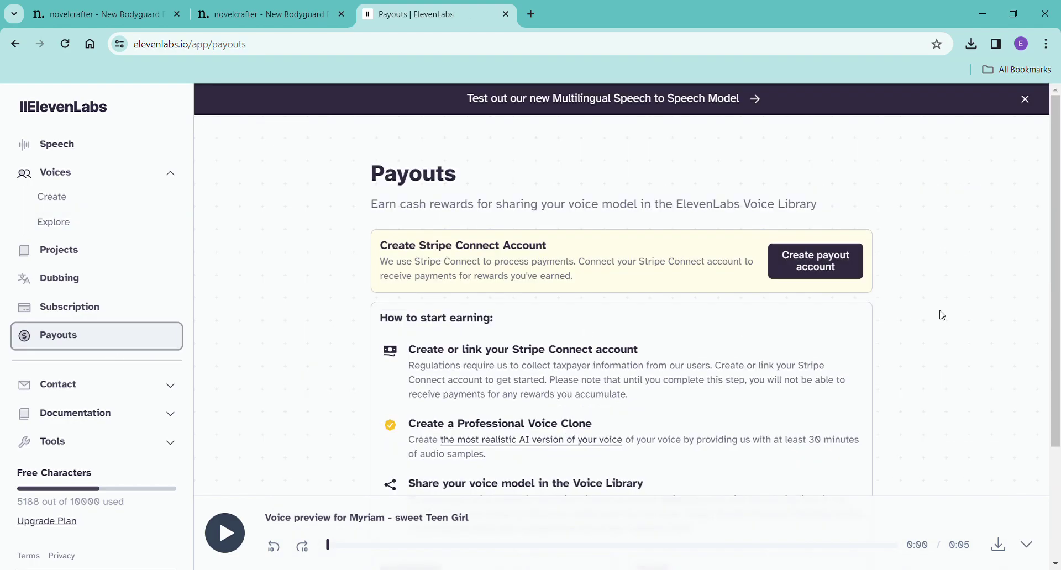
Read through the Payouts page's three earning steps and $0.00 estimated earnings.
scroll(945, 315, down, 3)
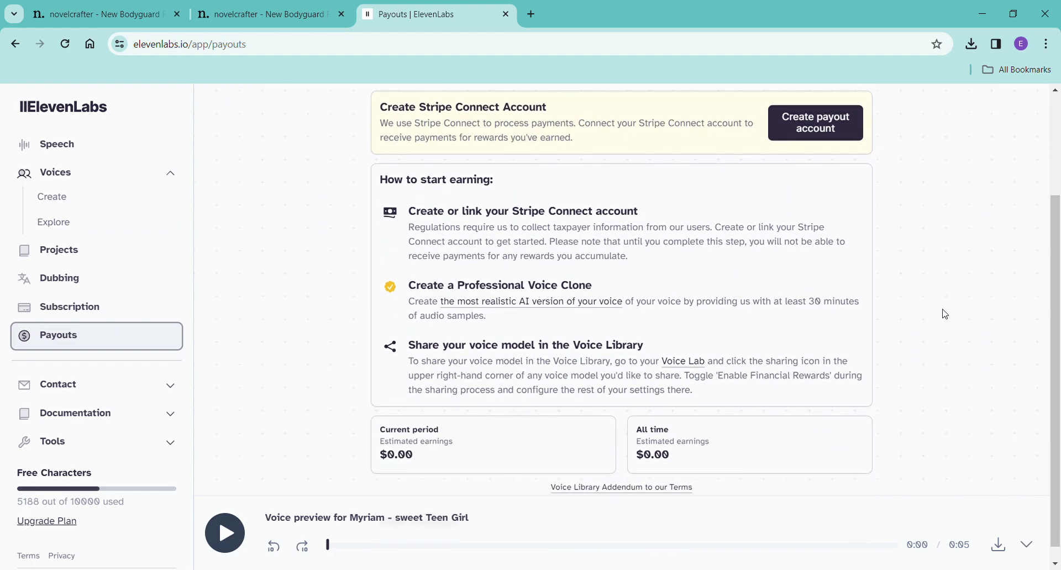
scroll(947, 313, up, 2)
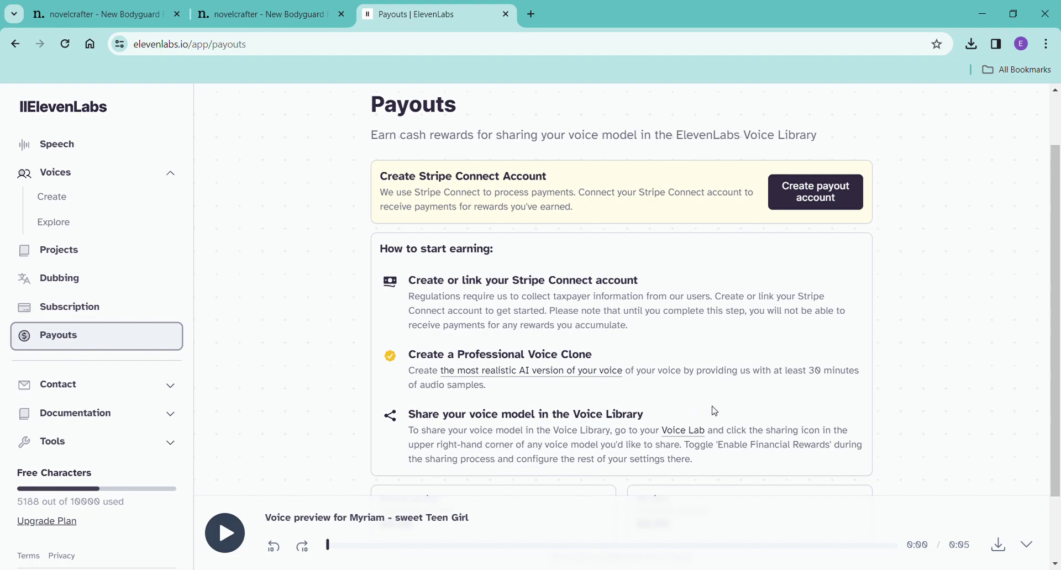
scroll(794, 396, down, 2)
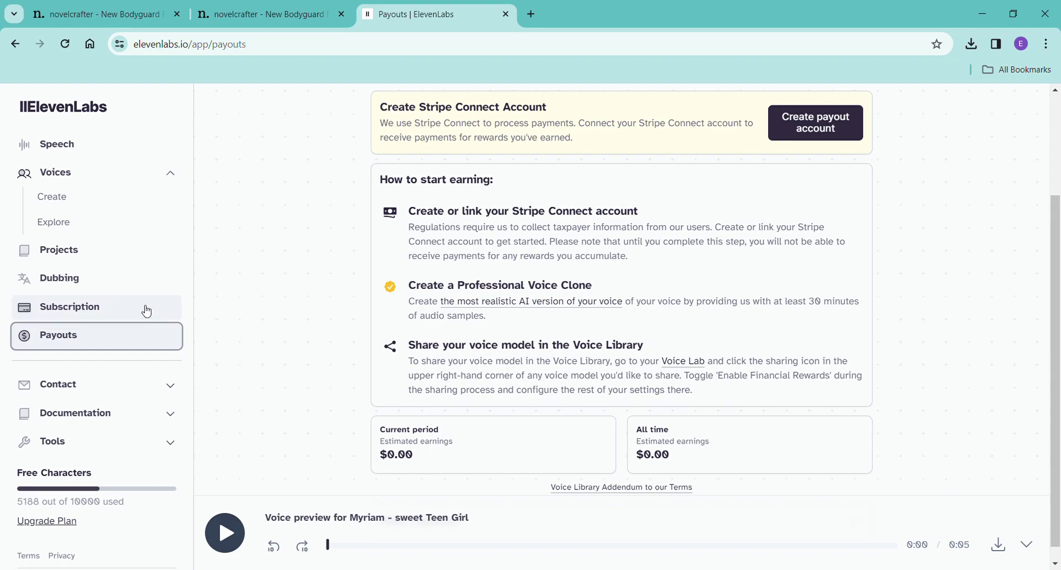
click(56, 226)
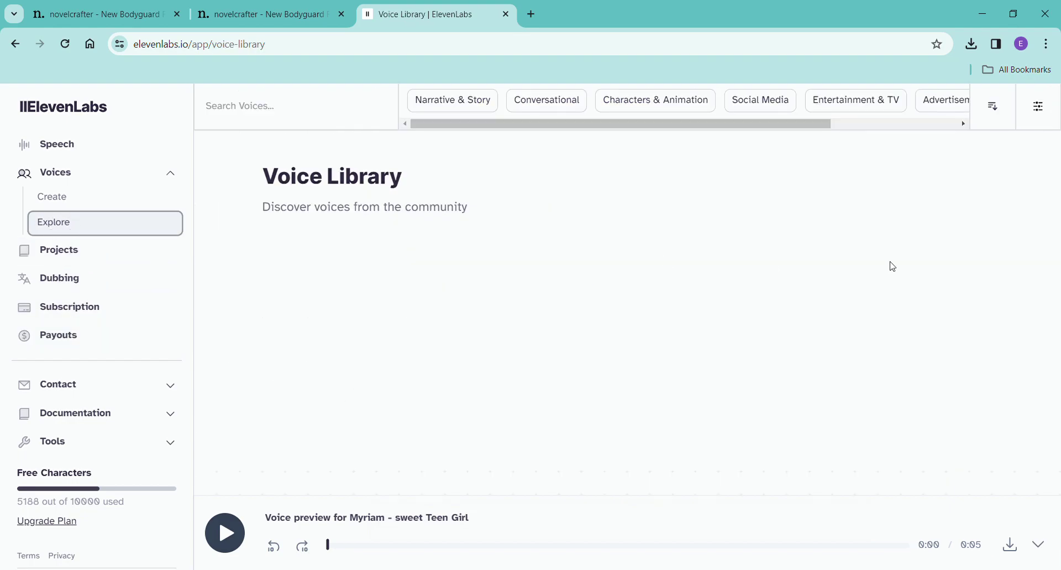